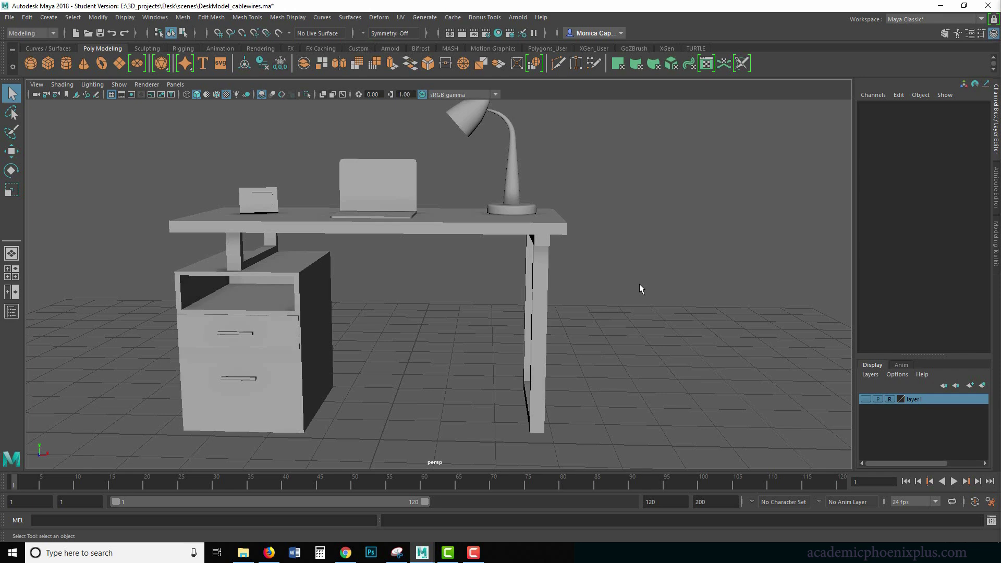
pyautogui.keyDown('alt'); pyautogui.moveTo(640, 285); pyautogui.dragTo(664, 282); pyautogui.keyUp('alt')
pyautogui.keyDown('alt'); pyautogui.moveTo(651, 330); pyautogui.dragTo(549, 288); pyautogui.keyUp('alt')
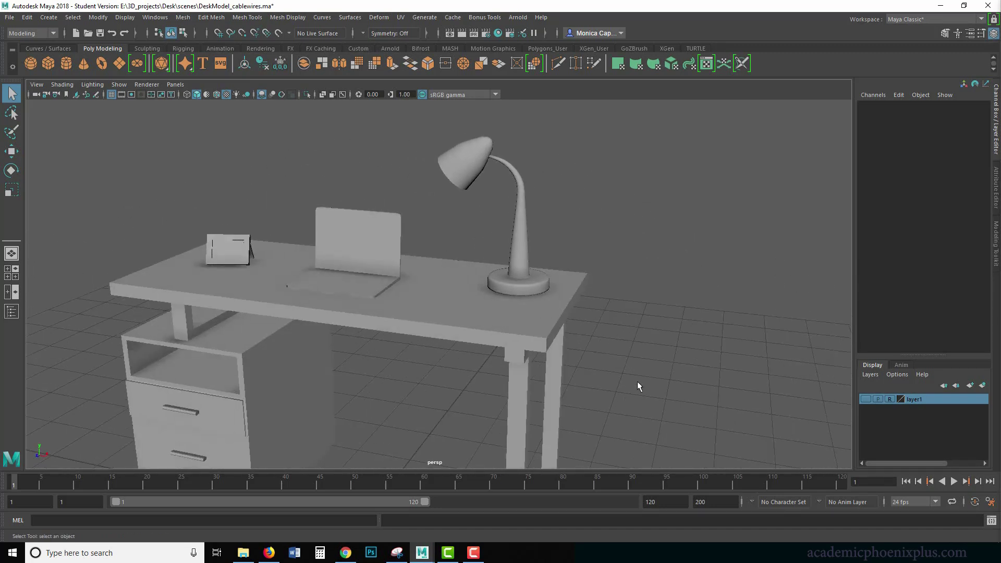
pyautogui.scroll(-4, 718, 365)
pyautogui.keyDown('alt'); pyautogui.moveTo(652, 366); pyautogui.dragTo(628, 263); pyautogui.keyUp('alt')
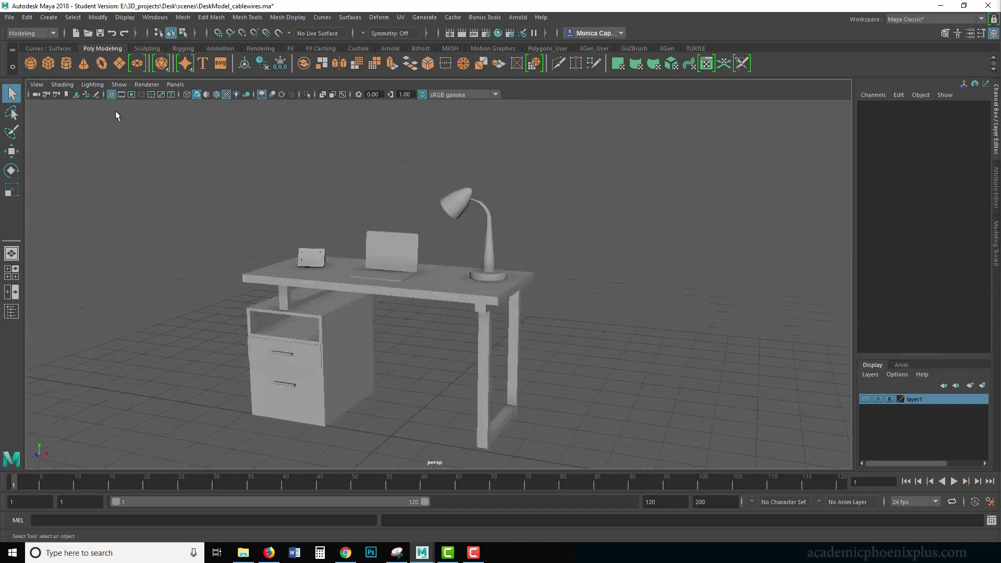
# Step: Create a polygon cylinder and thin it to a scale of about 0.089 in X and Z
pyautogui.click(66, 63)
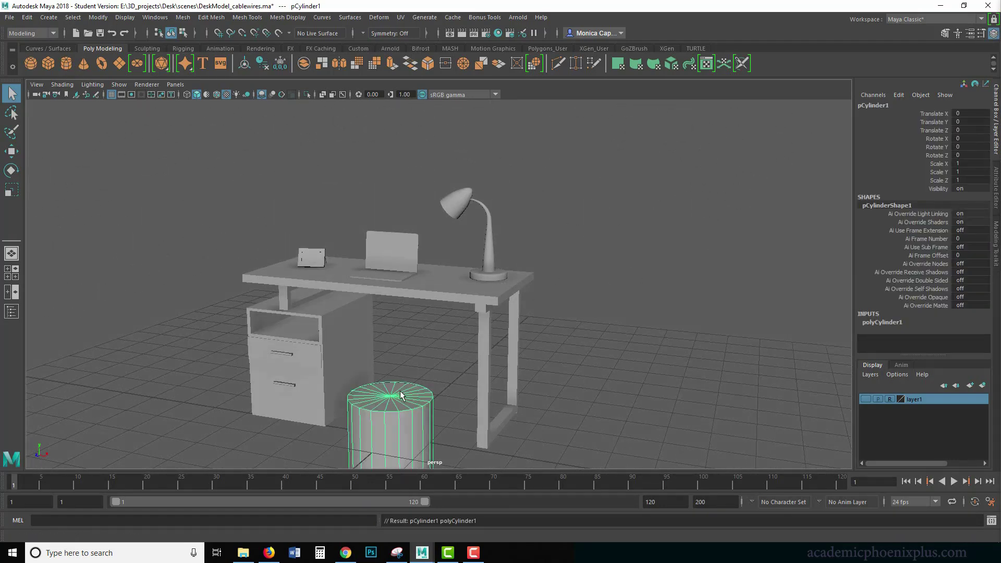
pyautogui.press('r')
pyautogui.keyDown('ctrl'); pyautogui.moveTo(390, 391); pyautogui.dragTo(417, 434); pyautogui.keyUp('ctrl')
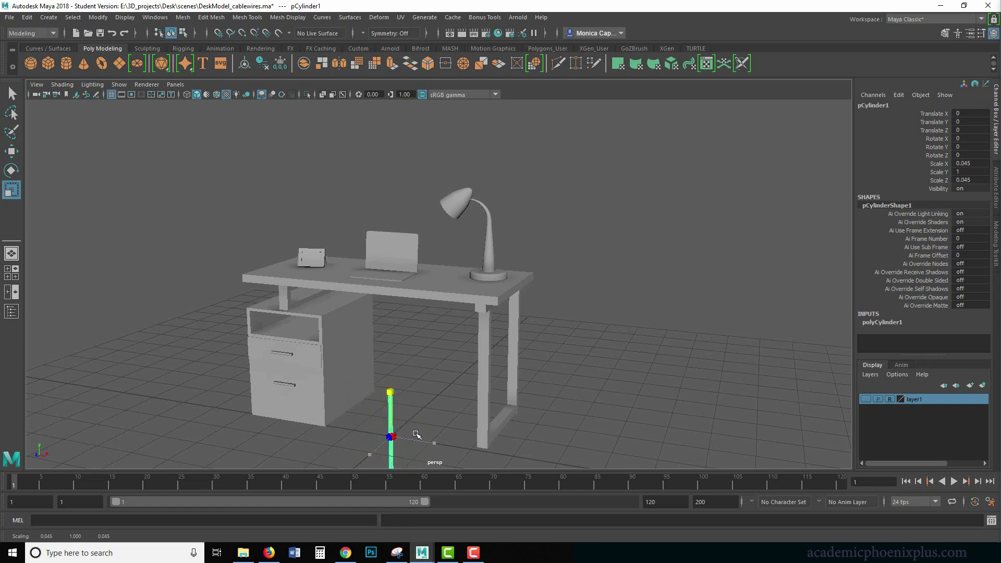
pyautogui.press('q')
pyautogui.click(391, 392)
pyautogui.click(391, 409)
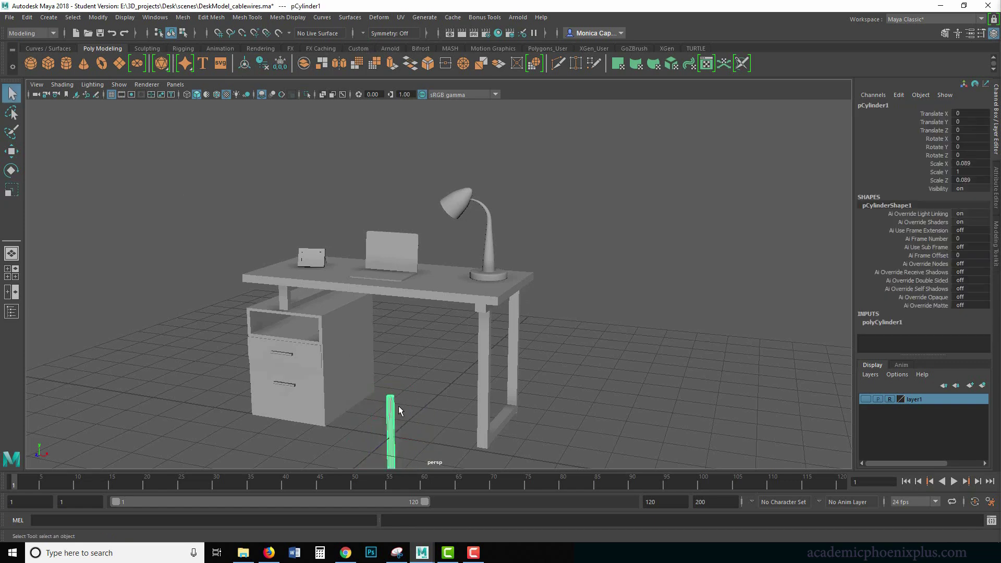
# Step: Raise the thin cylinder to about 2.149 in Y and set its height subdivisions to 17
pyautogui.press('w')
pyautogui.moveTo(391, 390); pyautogui.dragTo(397, 301)
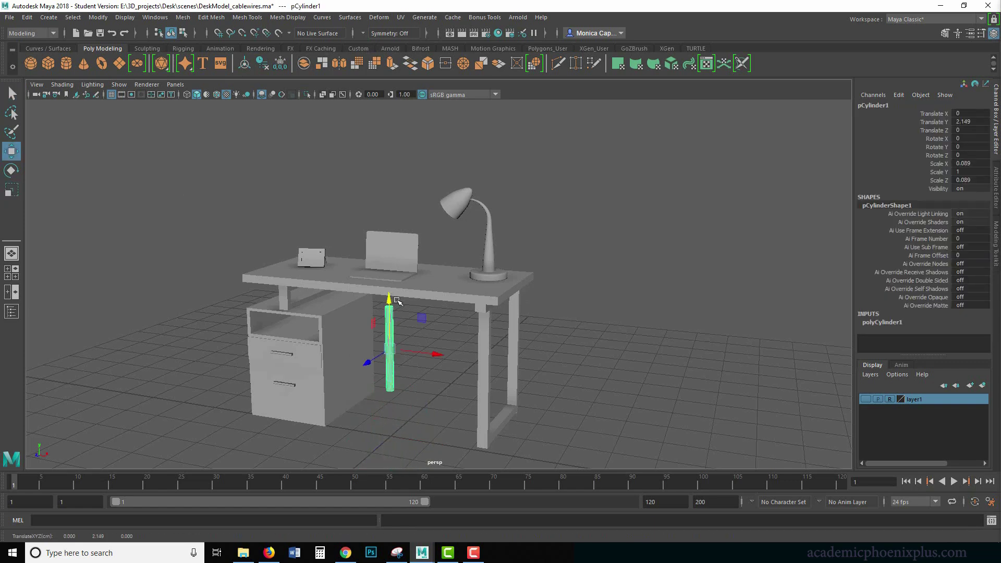
pyautogui.click(884, 325)
pyautogui.scroll(-2, 890, 318)
pyautogui.click(922, 316)
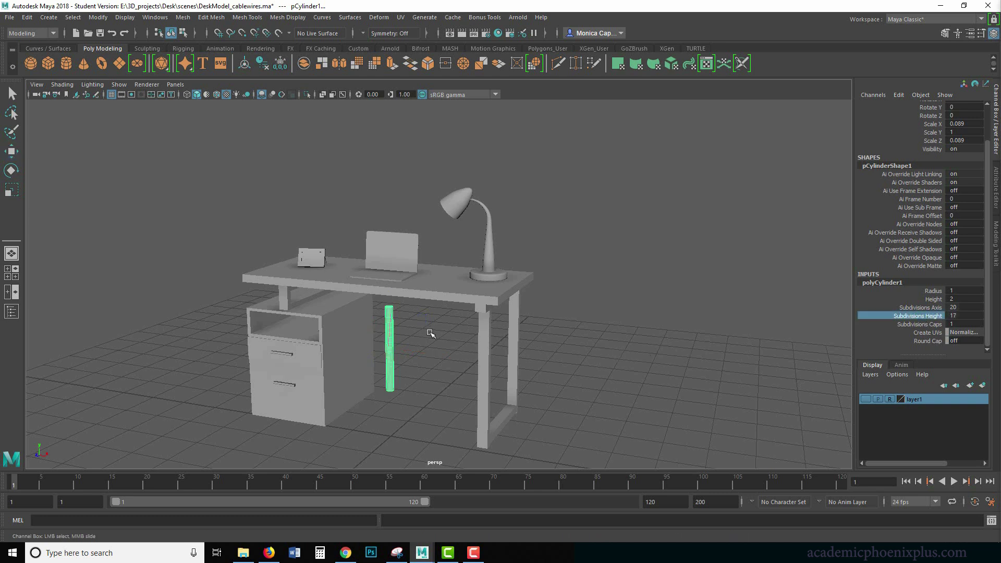
# Step: Stretch the cylinder to about 3.546 in Y and lay it horizontally beside the lamp base, rotated about 92.5° around Z
pyautogui.press('r')
pyautogui.moveTo(392, 306); pyautogui.dragTo(398, 183)
pyautogui.press('w')
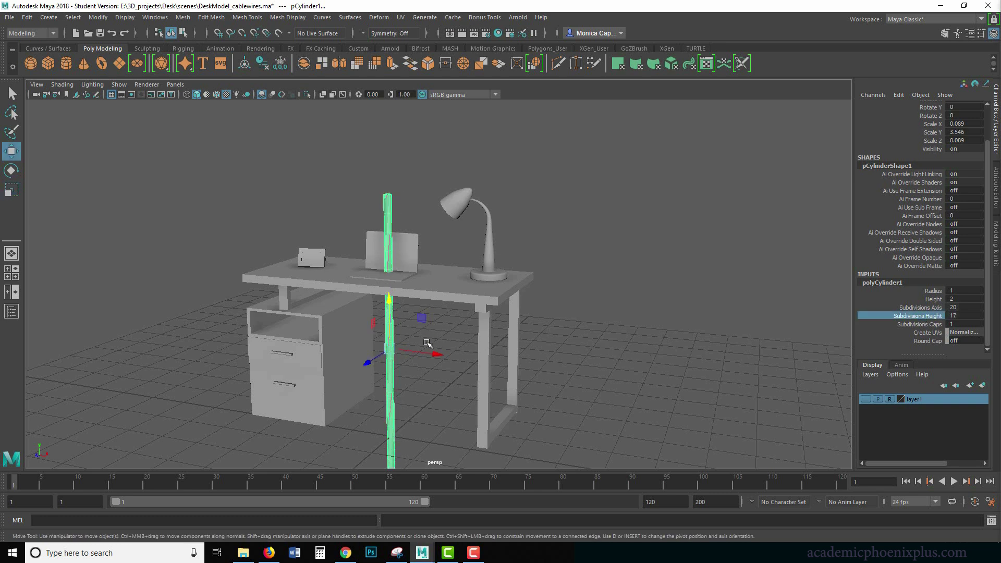
pyautogui.moveTo(427, 345); pyautogui.dragTo(586, 230)
pyautogui.press('e')
pyautogui.press('w')
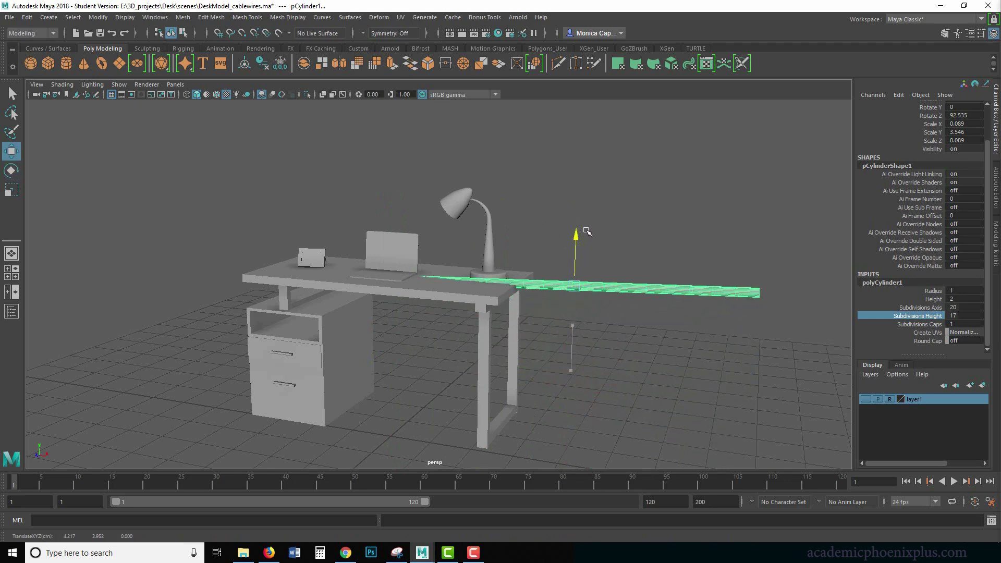
pyautogui.moveTo(633, 280); pyautogui.dragTo(721, 288)
pyautogui.scroll(3, 719, 287)
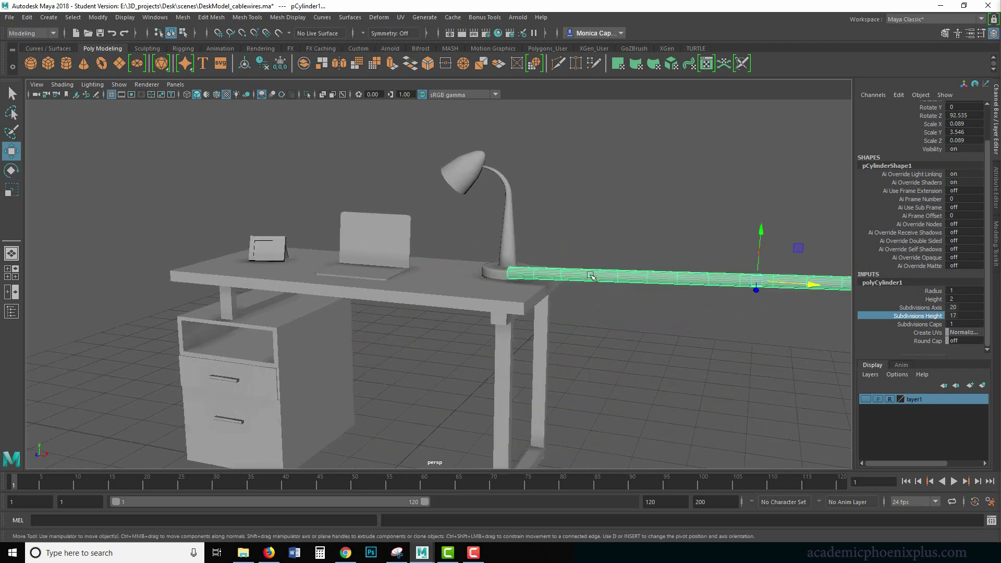
# Step: Bend the cylinder downward by lowering two neighbouring vertex rings one after the other
pyautogui.rightClick(588, 264)
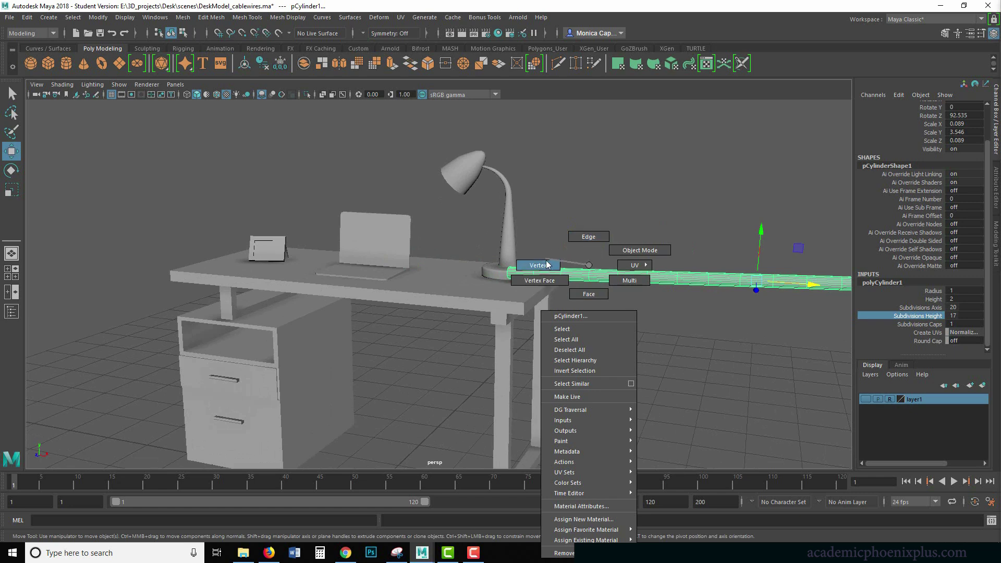
pyautogui.moveTo(649, 266); pyautogui.dragTo(588, 271, button='right')
pyautogui.moveTo(632, 258); pyautogui.dragTo(667, 291)
pyautogui.moveTo(649, 226); pyautogui.dragTo(649, 247)
pyautogui.moveTo(669, 243); pyautogui.dragTo(696, 299)
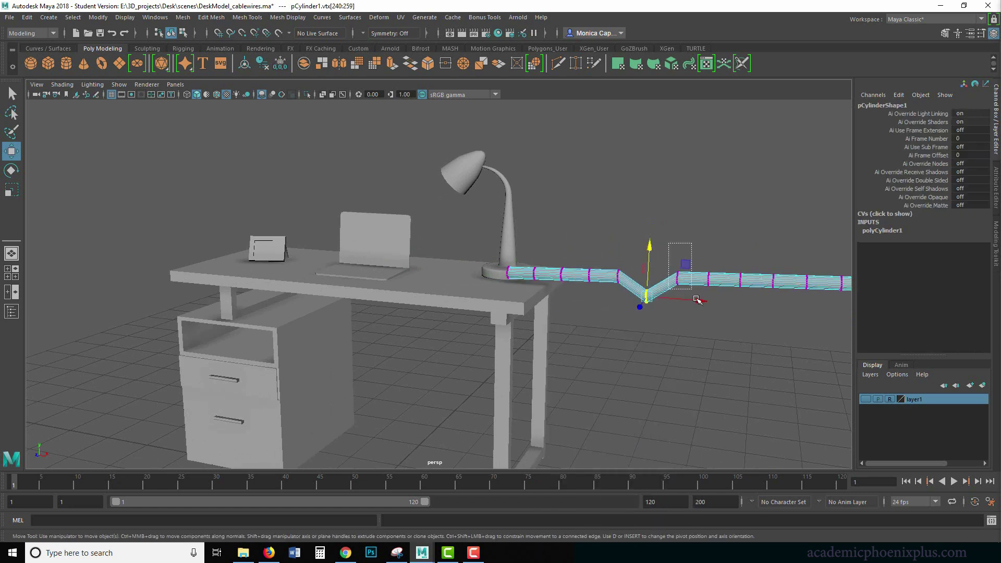
pyautogui.moveTo(681, 239); pyautogui.dragTo(685, 275)
# Step: Return to object mode and delete the bent cylinder
pyautogui.moveTo(754, 280); pyautogui.dragTo(778, 258, button='right')
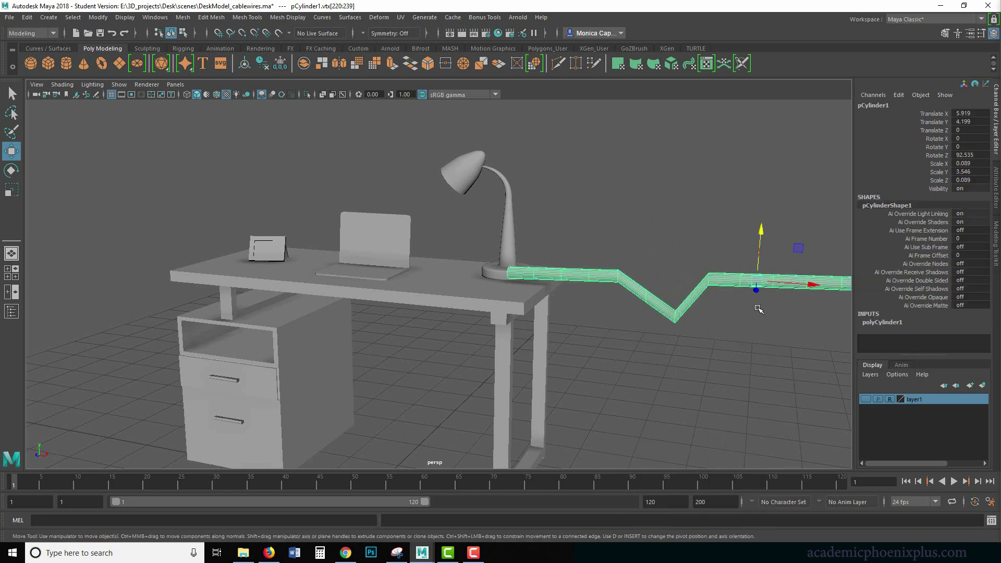
pyautogui.click(757, 306)
pyautogui.click(739, 287)
pyautogui.press('Delete')
# Step: Switch to the front view and frame the lamp and the end of the desk beside it
pyautogui.scroll(5, 525, 297)
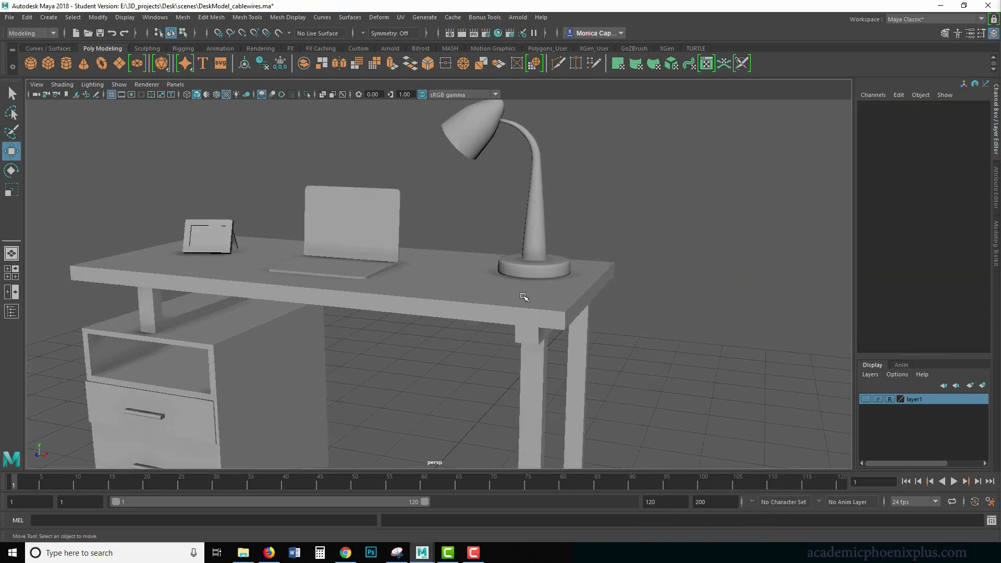
pyautogui.keyDown('alt'); pyautogui.moveTo(546, 227); pyautogui.dragTo(581, 240); pyautogui.keyUp('alt')
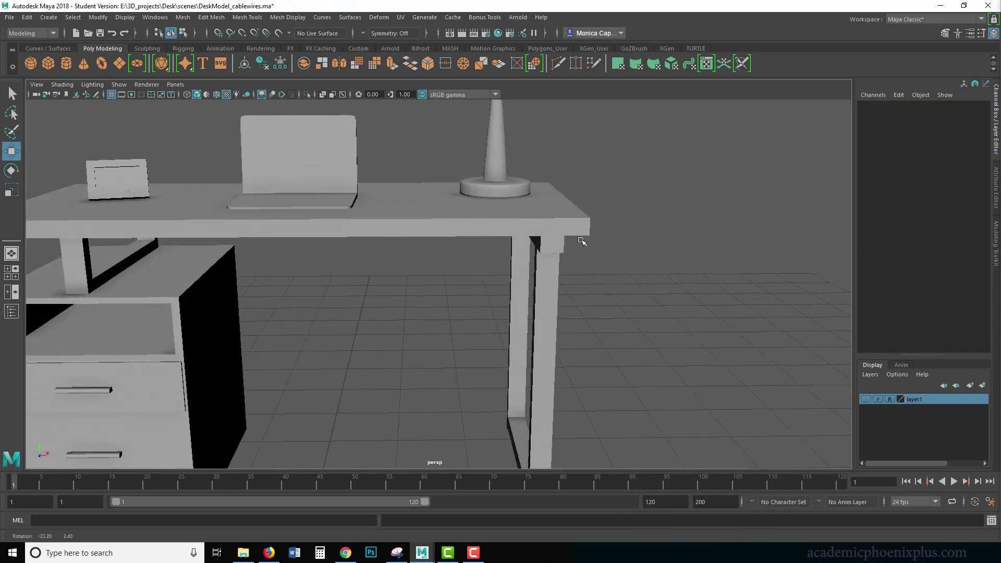
pyautogui.keyDown('alt'); pyautogui.moveTo(581, 240); pyautogui.dragTo(595, 270, button='middle'); pyautogui.keyUp('alt')
pyautogui.keyDown('alt'); pyautogui.moveTo(596, 269); pyautogui.dragTo(620, 283); pyautogui.keyUp('alt')
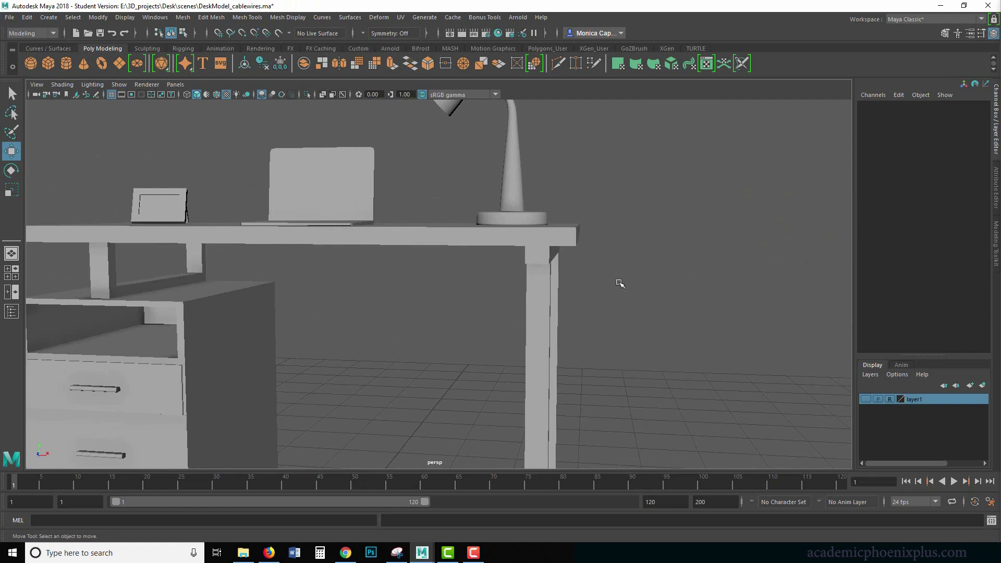
pyautogui.press('space')
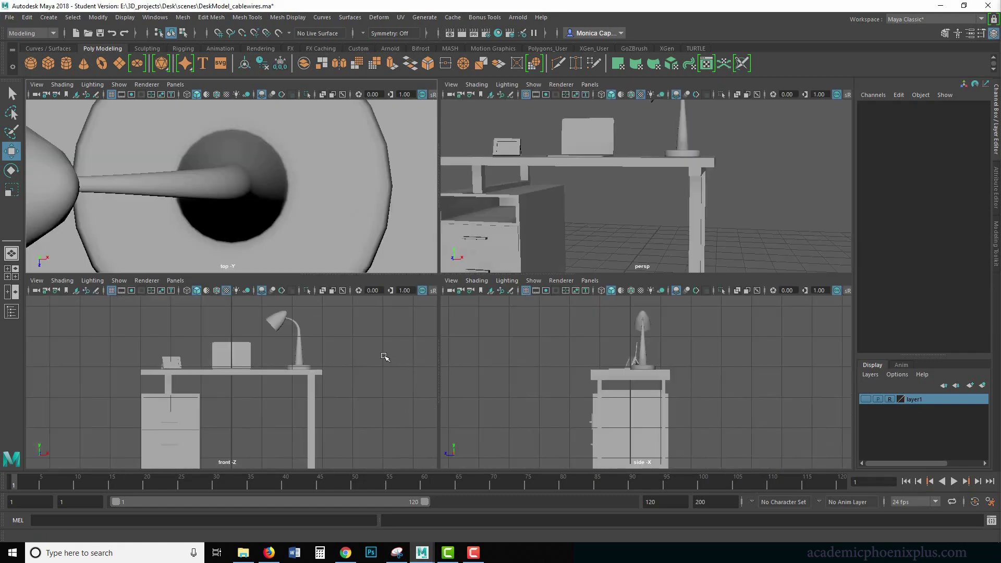
pyautogui.press('space')
pyautogui.keyDown('alt'); pyautogui.moveTo(477, 329); pyautogui.dragTo(444, 341, button='middle'); pyautogui.keyUp('alt')
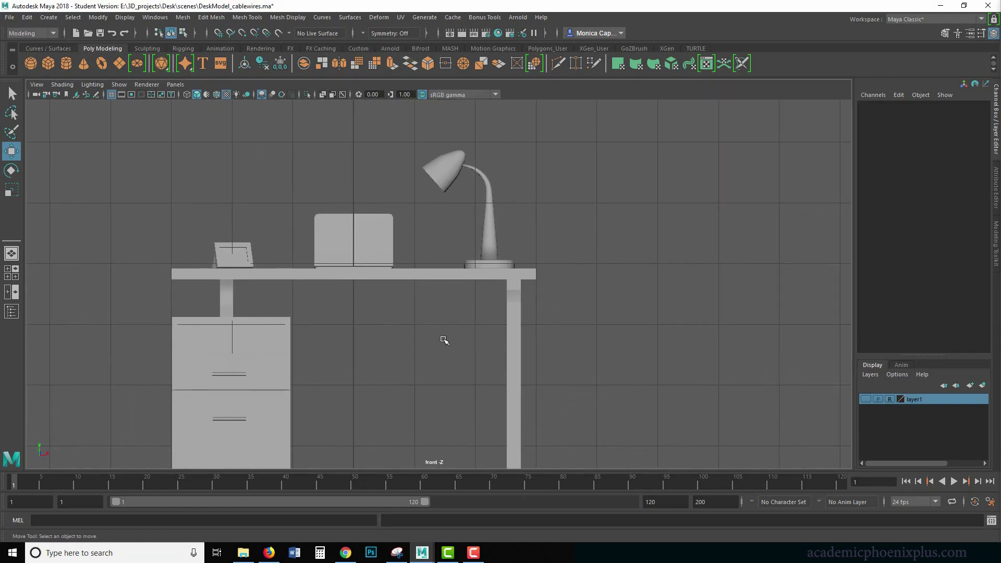
pyautogui.press('space')
pyautogui.press('space')
pyautogui.press('space')
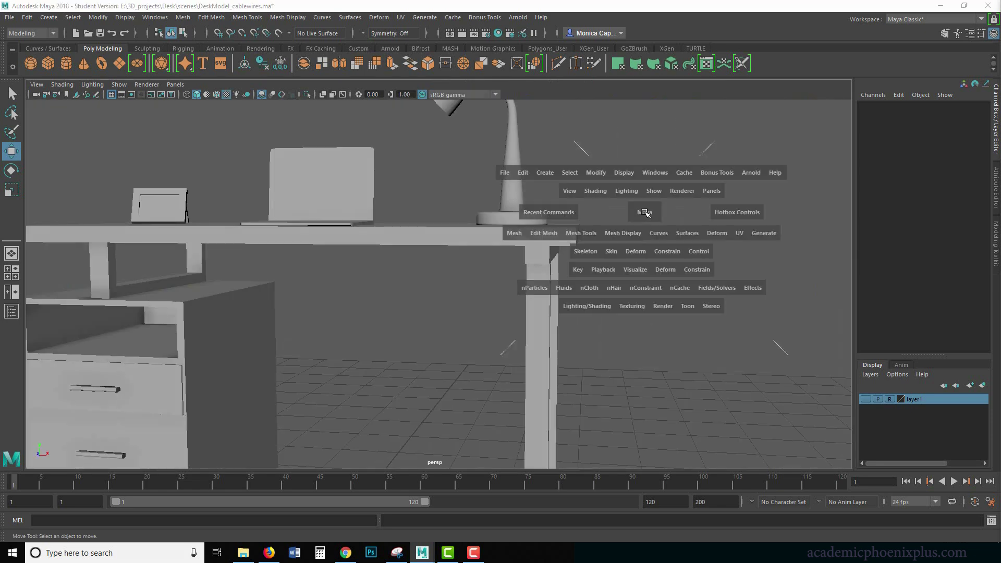
pyautogui.press('space')
pyautogui.press('space')
pyautogui.keyDown('alt'); pyautogui.moveTo(507, 386); pyautogui.dragTo(543, 327, button='right'); pyautogui.keyUp('alt')
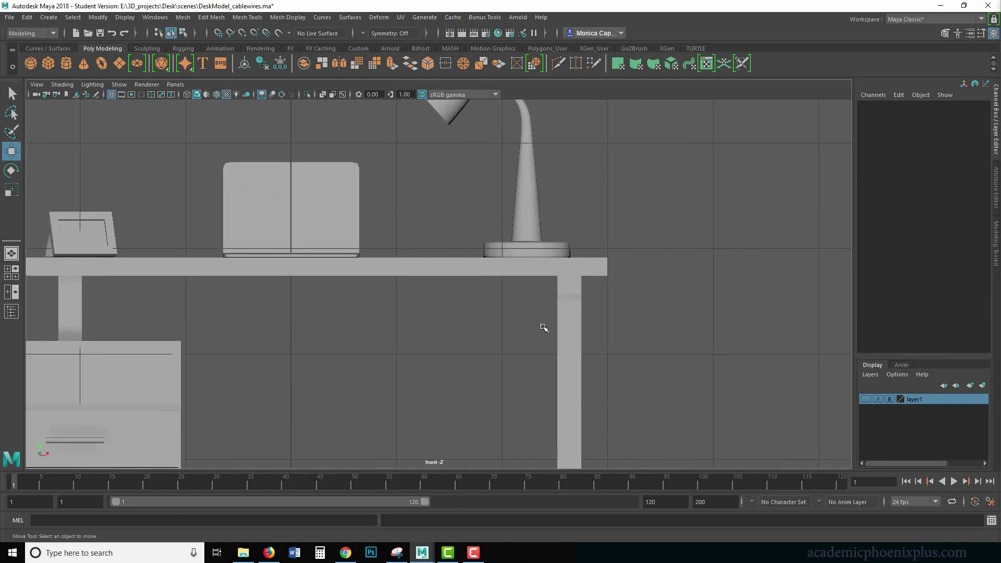
pyautogui.keyDown('alt'); pyautogui.moveTo(670, 209); pyautogui.dragTo(449, 315, button='middle'); pyautogui.keyUp('alt')
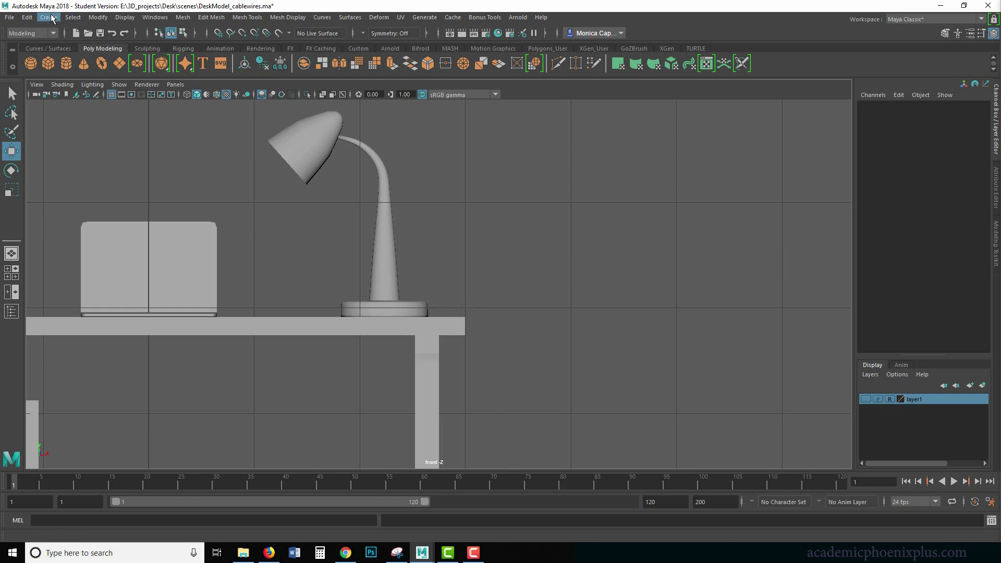
# Step: Start the EP Curve tool with 3 Cubic curve degree and Uniform knot spacing
pyautogui.click(50, 17)
pyautogui.moveTo(113, 96)
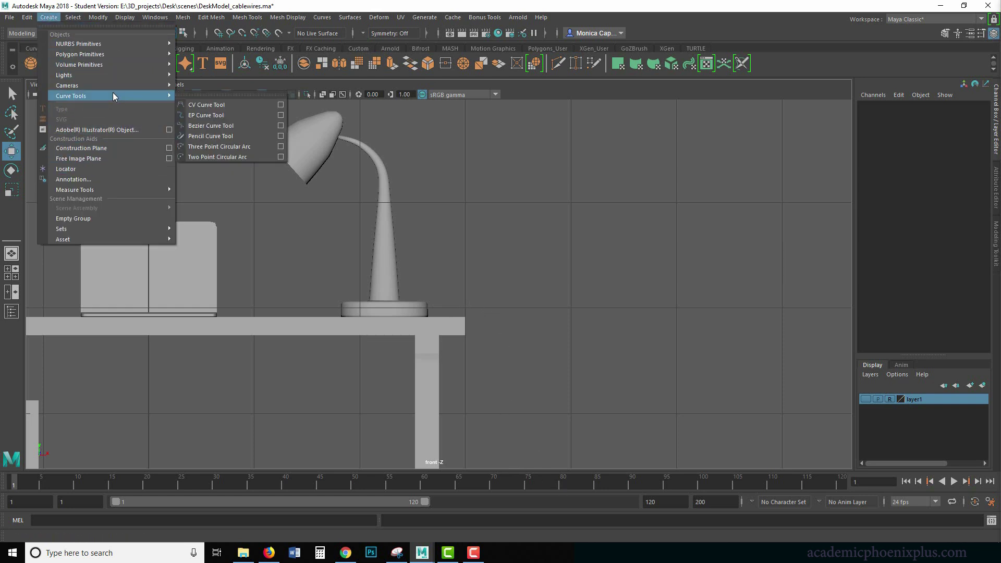
pyautogui.click(184, 112)
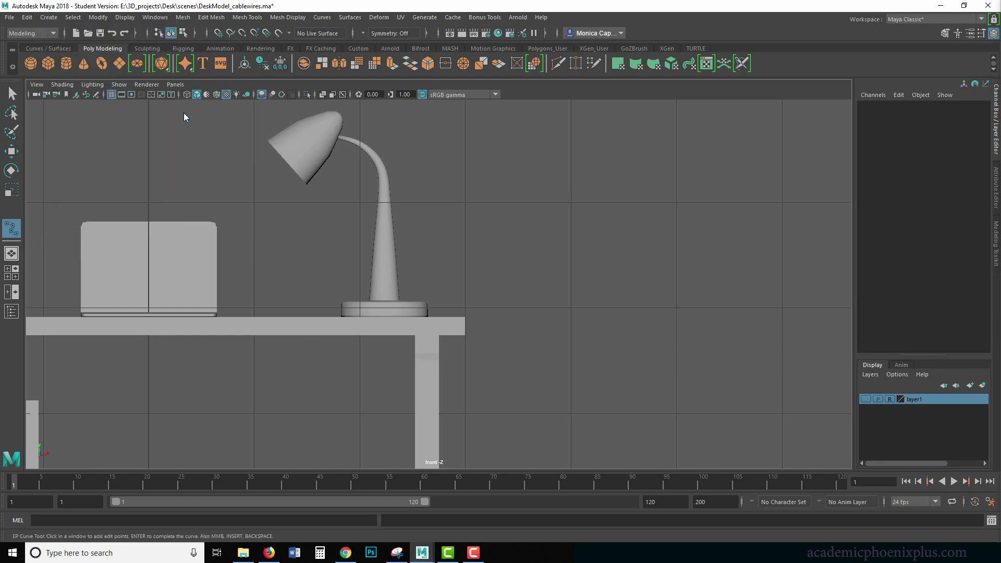
pyautogui.click(98, 17)
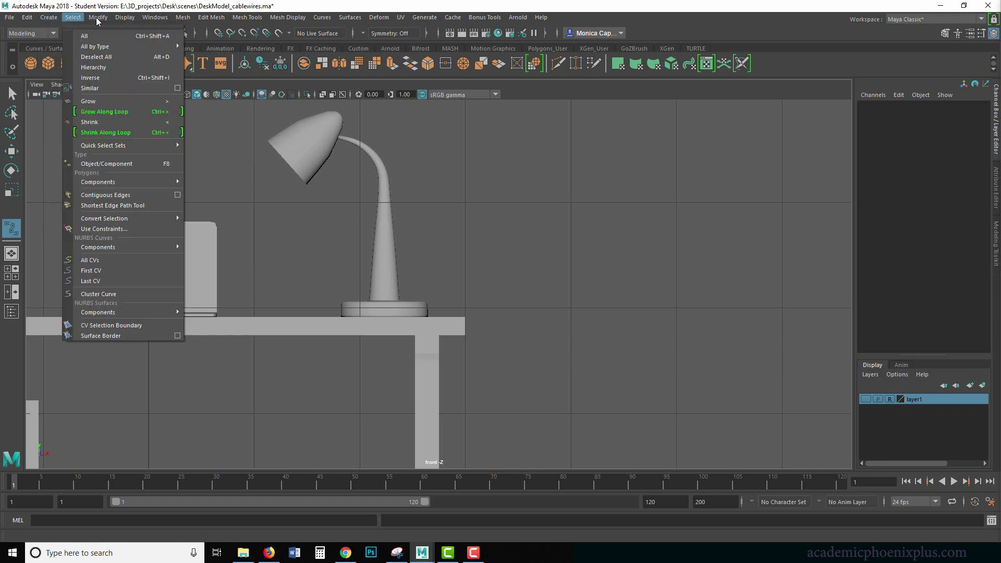
pyautogui.moveTo(54, 19)
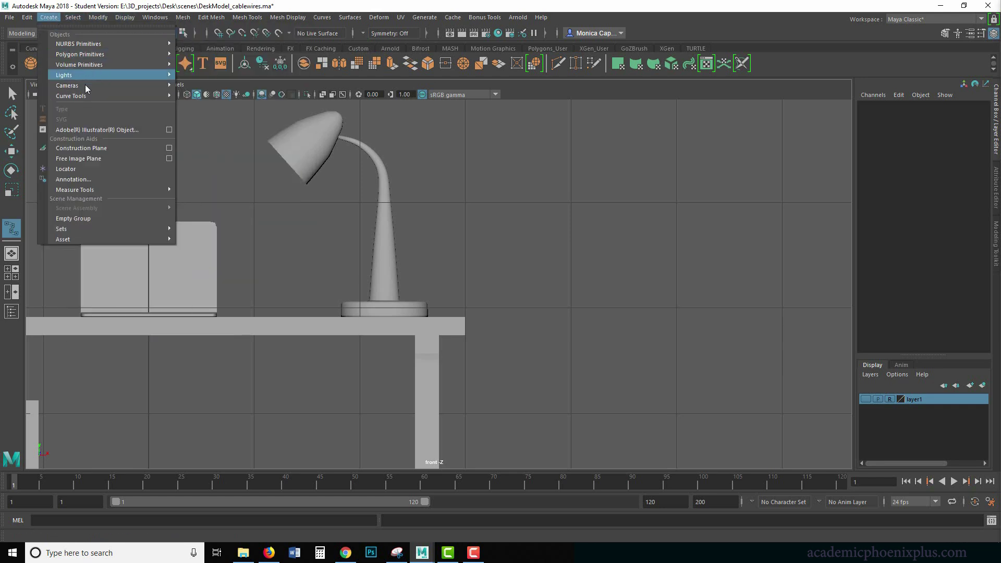
pyautogui.click(245, 116)
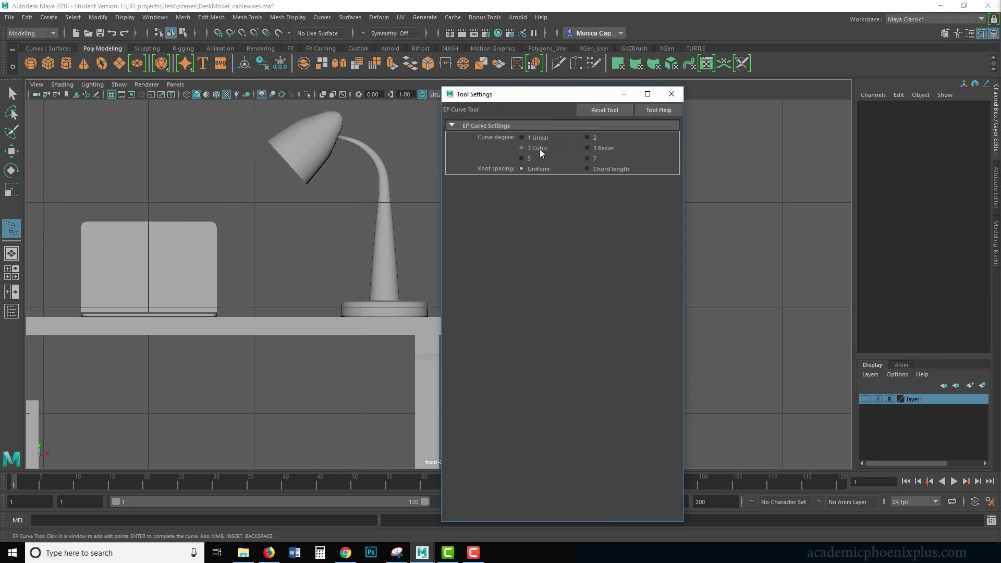
pyautogui.click(671, 94)
# Step: Place curve points from the lamp base over the desk edge and down beside the desk leg
pyautogui.keyDown('alt'); pyautogui.moveTo(516, 288); pyautogui.dragTo(490, 205, button='middle'); pyautogui.keyUp('alt')
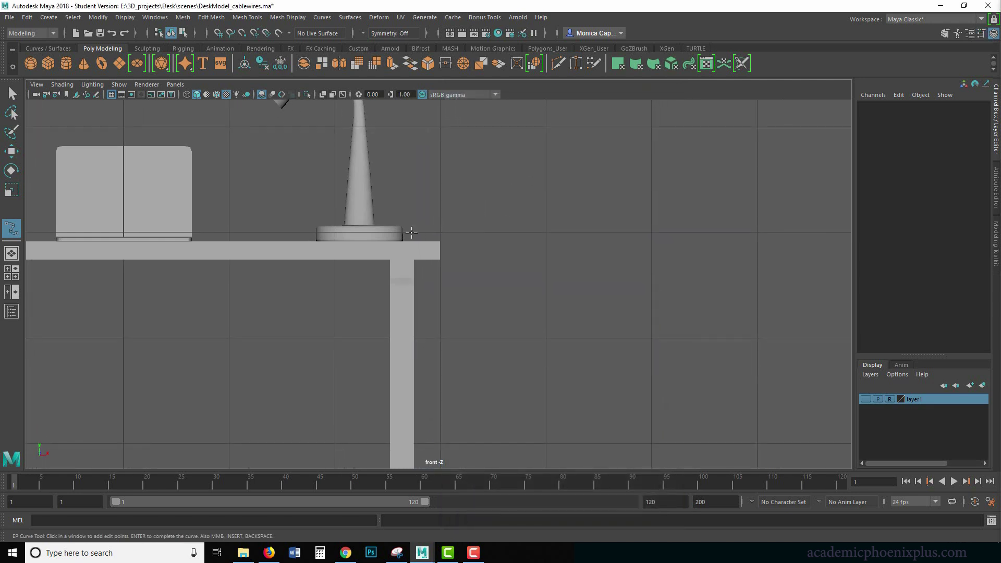
pyautogui.click(402, 235)
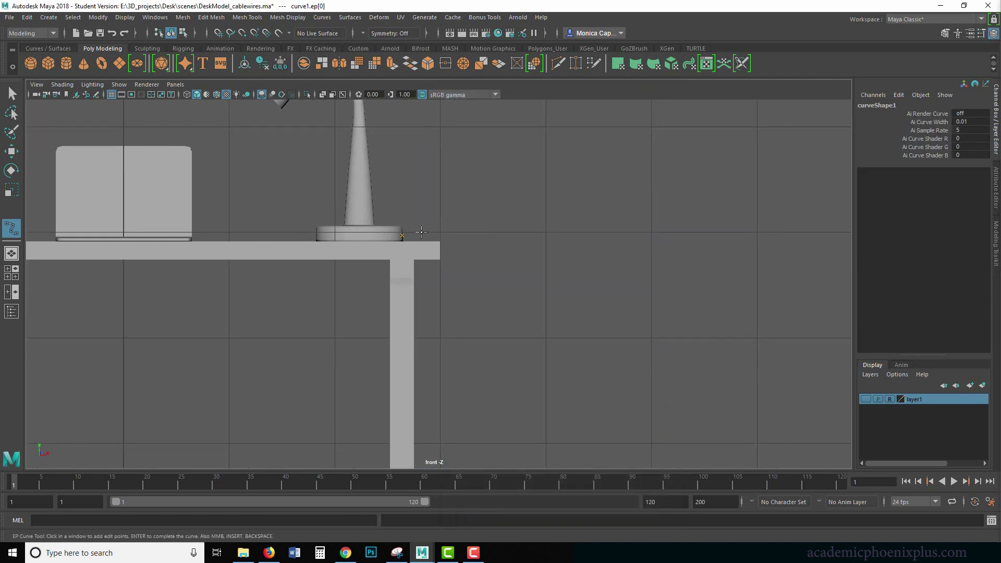
pyautogui.click(427, 232)
pyautogui.click(461, 269)
pyautogui.click(455, 336)
pyautogui.scroll(-4, 536, 374)
pyautogui.keyDown('alt'); pyautogui.moveTo(534, 358); pyautogui.dragTo(514, 240, button='middle'); pyautogui.keyUp('alt')
pyautogui.click(439, 226)
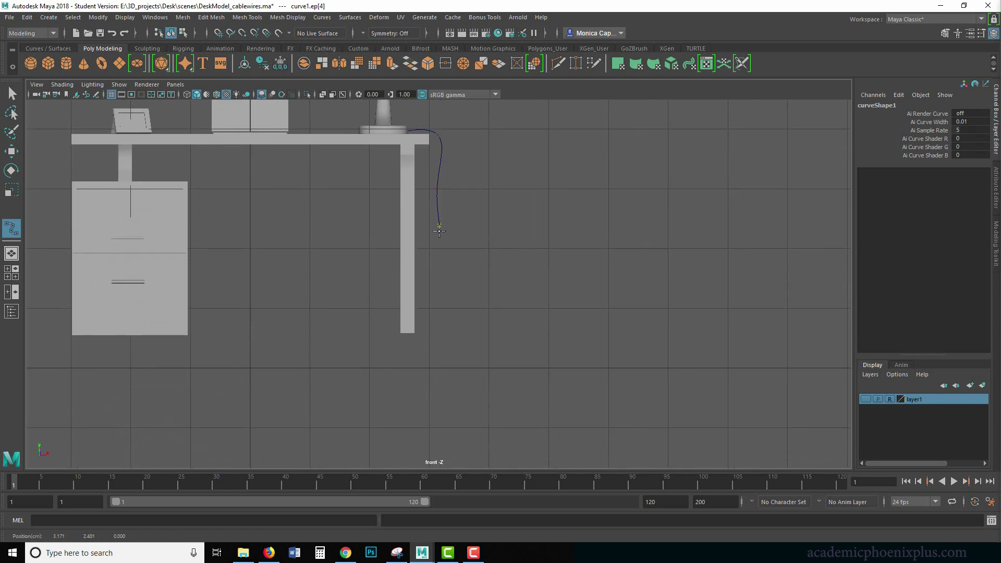
# Step: Continue the cable curve down to floor level and run it outward along the floor away from the desk
pyautogui.moveTo(459, 337); pyautogui.dragTo(488, 340)
pyautogui.moveTo(498, 338); pyautogui.dragTo(644, 330)
pyautogui.click(677, 336)
pyautogui.click(691, 335)
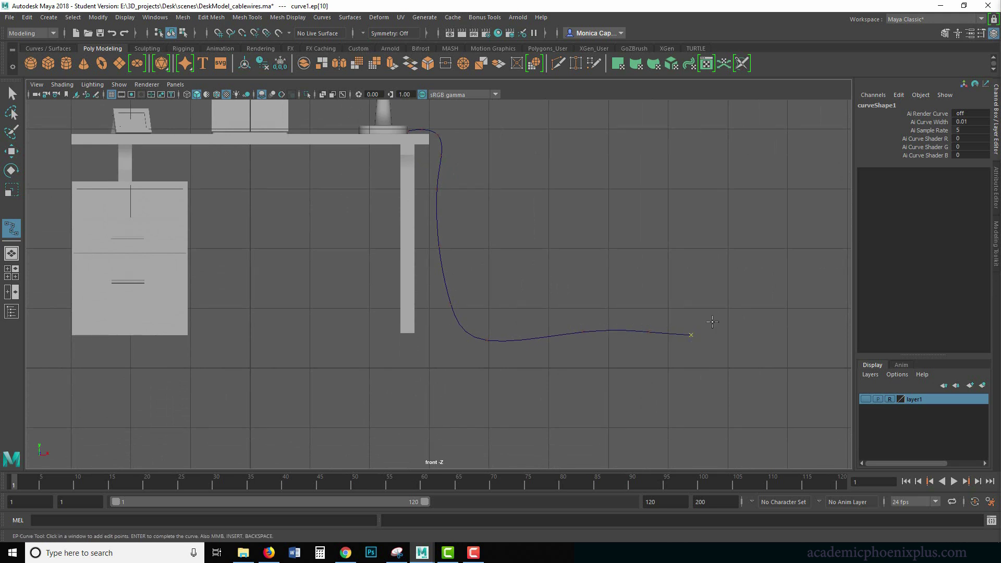
# Step: Extend the curve in the top view with a loop on the floor and a trailing end, and finish the curve
pyautogui.press('space')
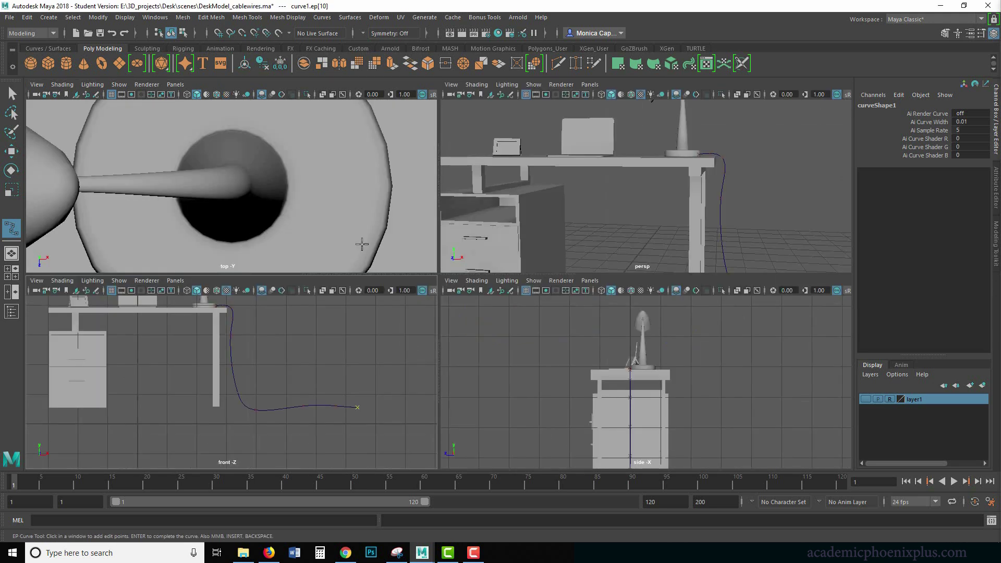
pyautogui.press('space')
pyautogui.scroll(-10, 391, 272)
pyautogui.scroll(4, 623, 317)
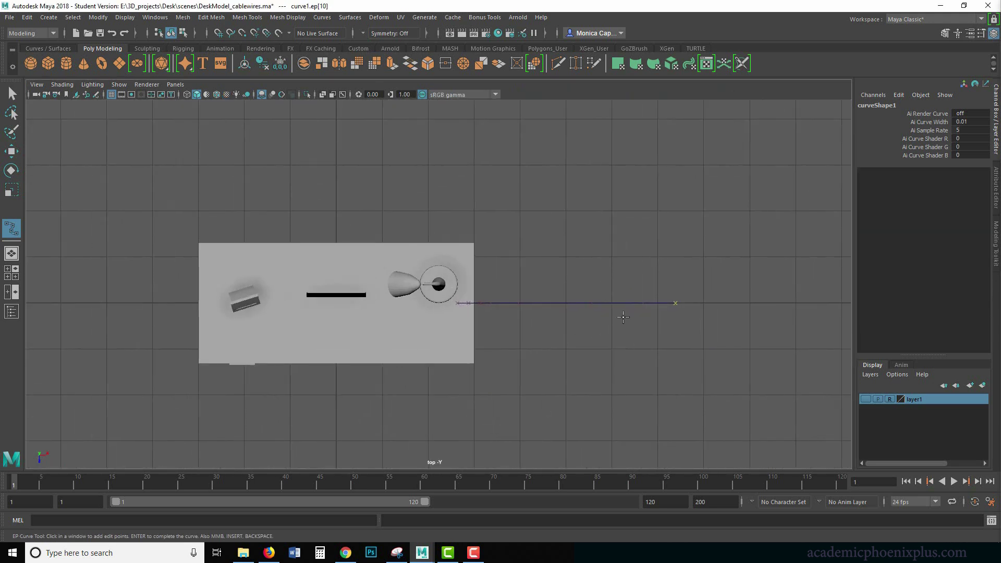
pyautogui.click(687, 280)
pyautogui.click(615, 271)
pyautogui.click(623, 328)
pyautogui.click(791, 300)
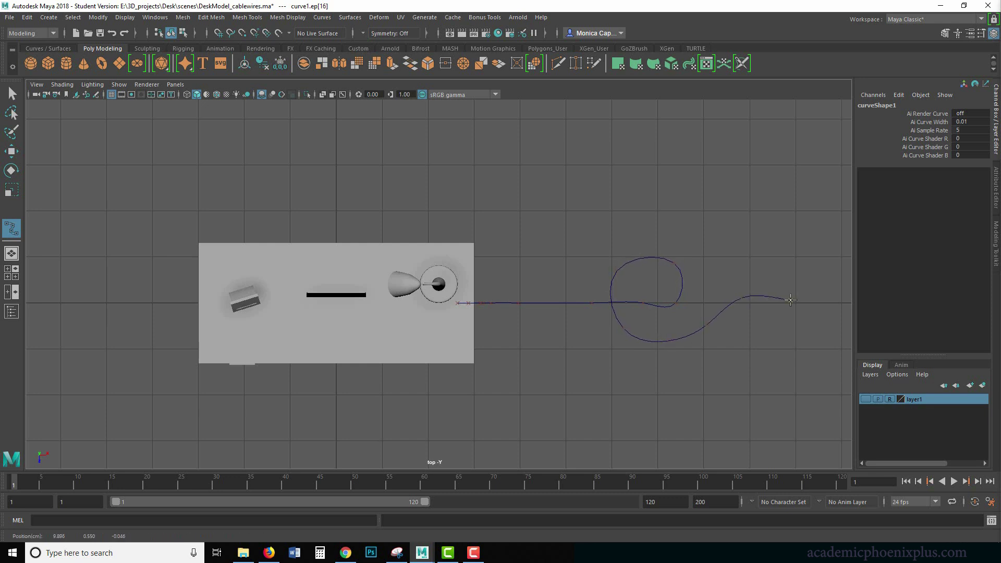
pyautogui.press('Return')
pyautogui.press('w')
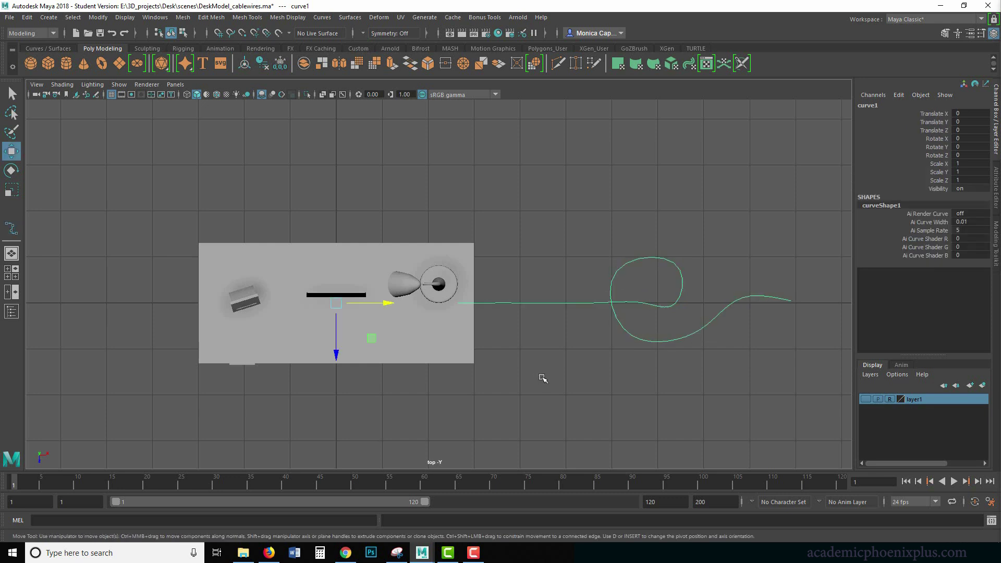
pyautogui.press('space')
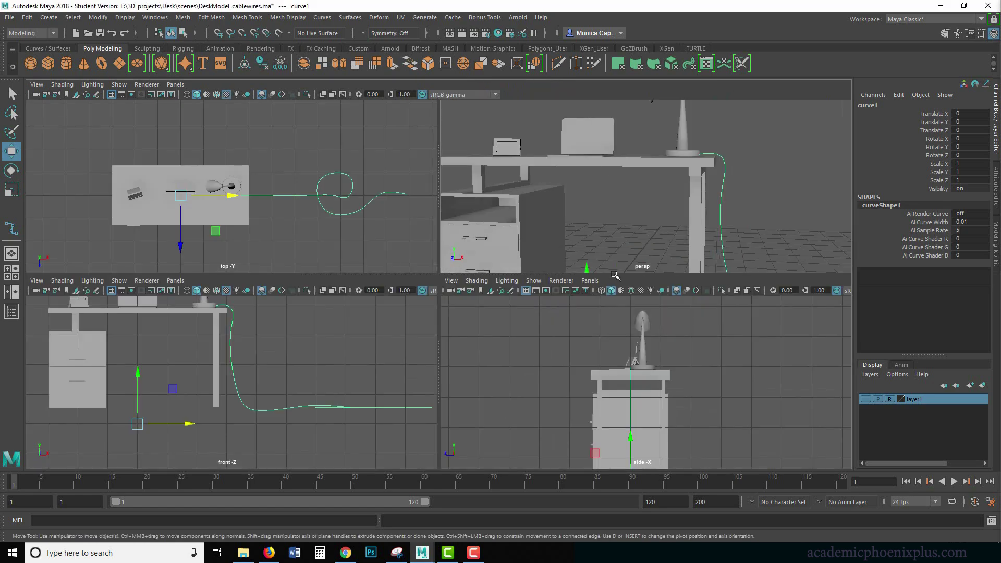
# Step: Move the cable curve along Z to about -0.407 so it lines up with the lamp base
pyautogui.press('space')
pyautogui.keyDown('alt'); pyautogui.moveTo(651, 354); pyautogui.dragTo(556, 297); pyautogui.keyUp('alt')
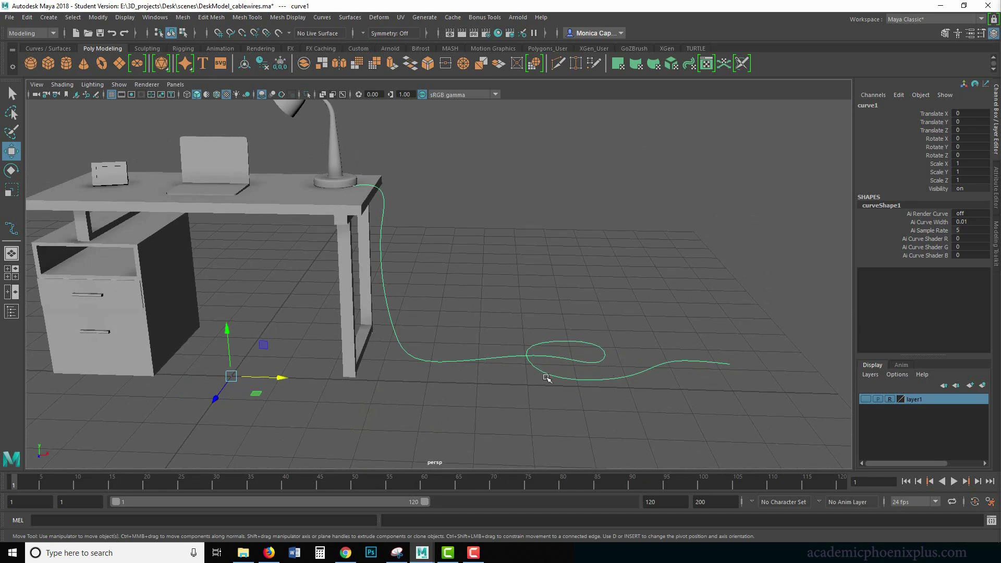
pyautogui.keyDown('alt'); pyautogui.moveTo(547, 378); pyautogui.dragTo(397, 256); pyautogui.keyUp('alt')
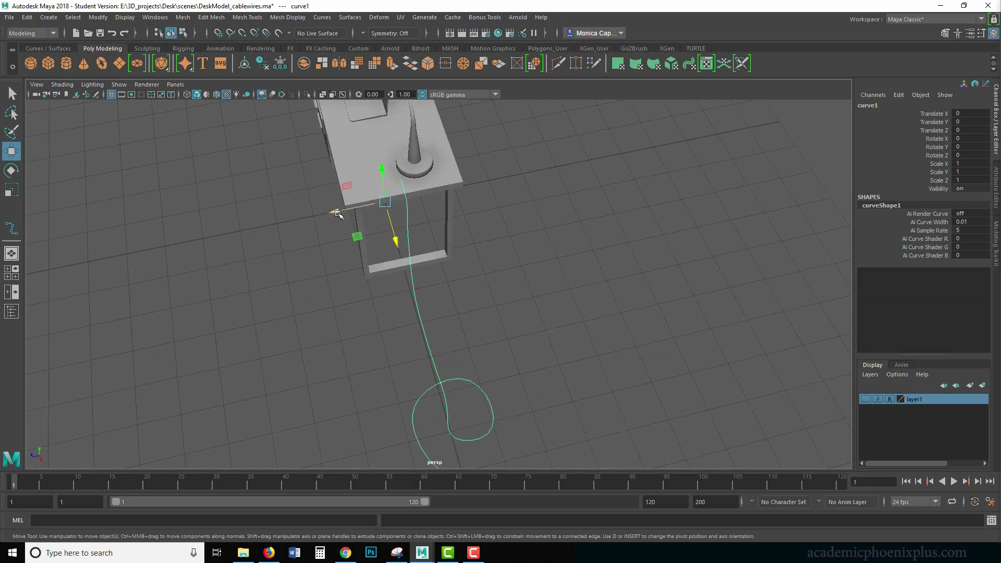
pyautogui.keyDown('alt'); pyautogui.moveTo(375, 318); pyautogui.dragTo(343, 345); pyautogui.keyUp('alt')
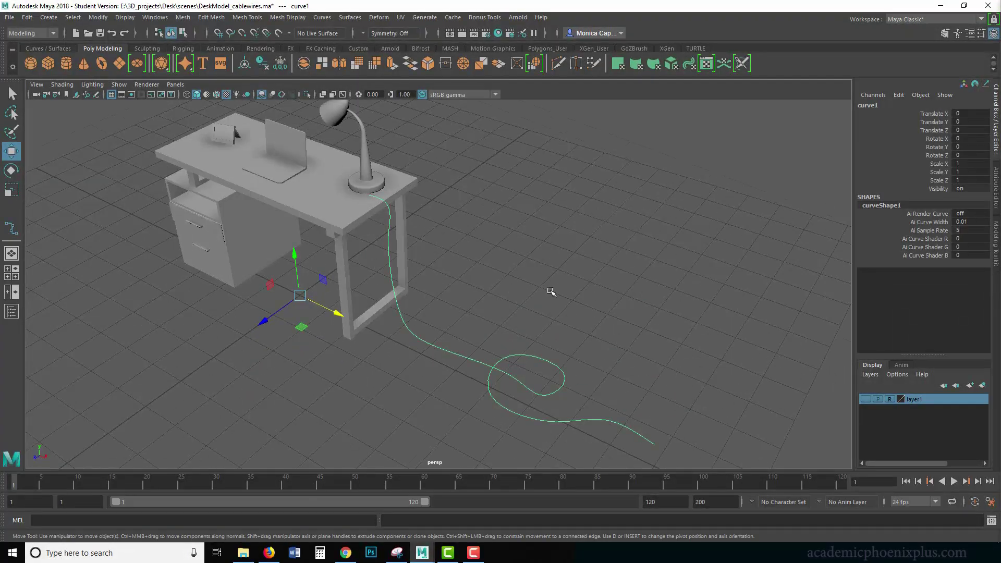
pyautogui.keyDown('alt'); pyautogui.moveTo(551, 292); pyautogui.dragTo(487, 323); pyautogui.keyUp('alt')
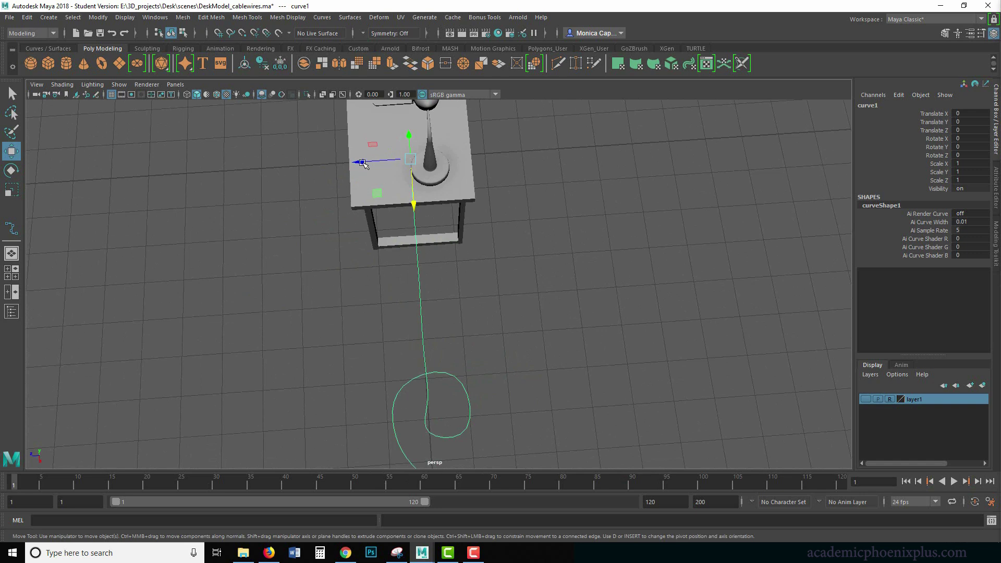
pyautogui.moveTo(363, 164); pyautogui.dragTo(374, 168)
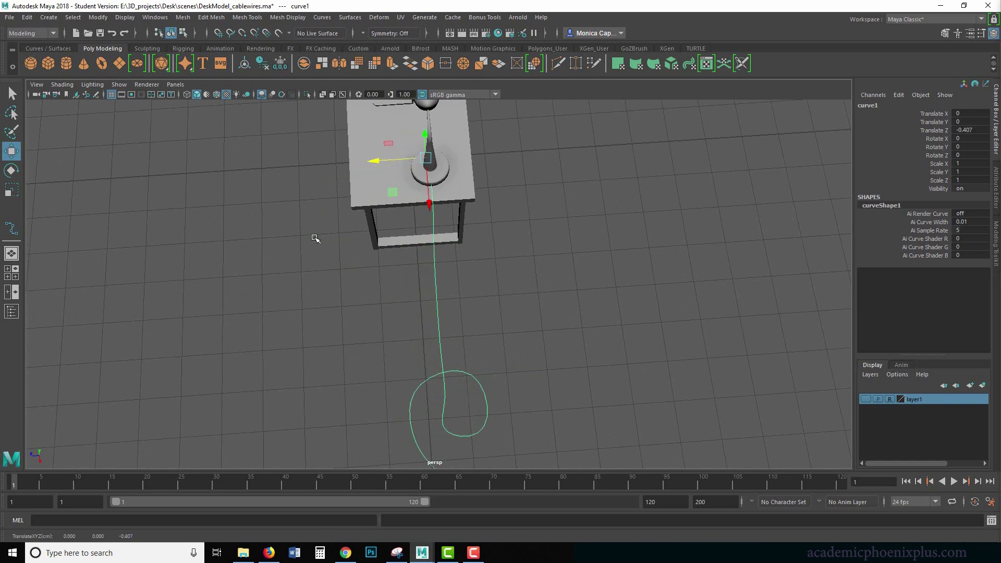
pyautogui.keyDown('alt'); pyautogui.moveTo(315, 238); pyautogui.dragTo(409, 226); pyautogui.keyUp('alt')
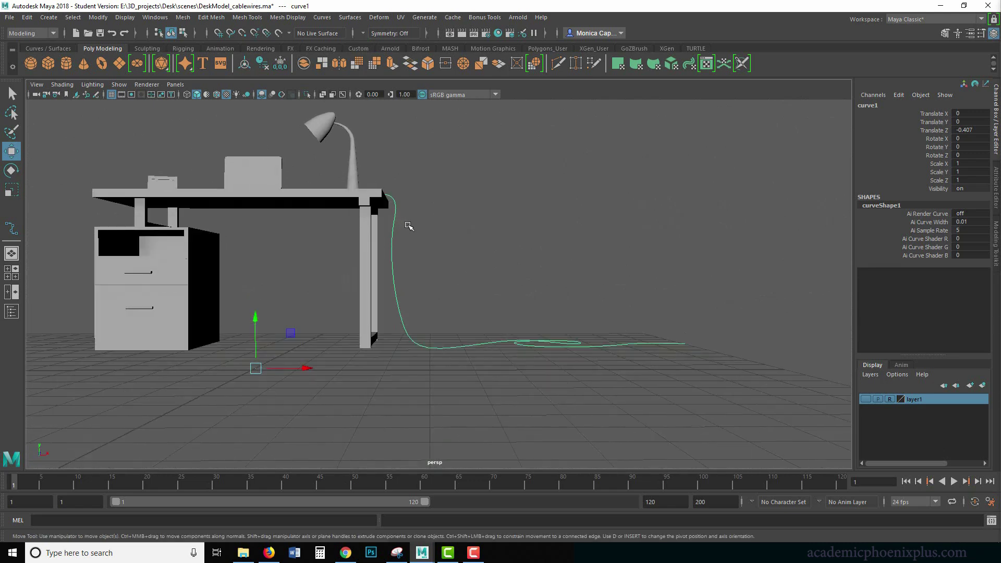
# Step: Move the curve's control vertices beside the desk leg inward so the cable hangs straighter from the desk edge
pyautogui.rightClick(445, 349)
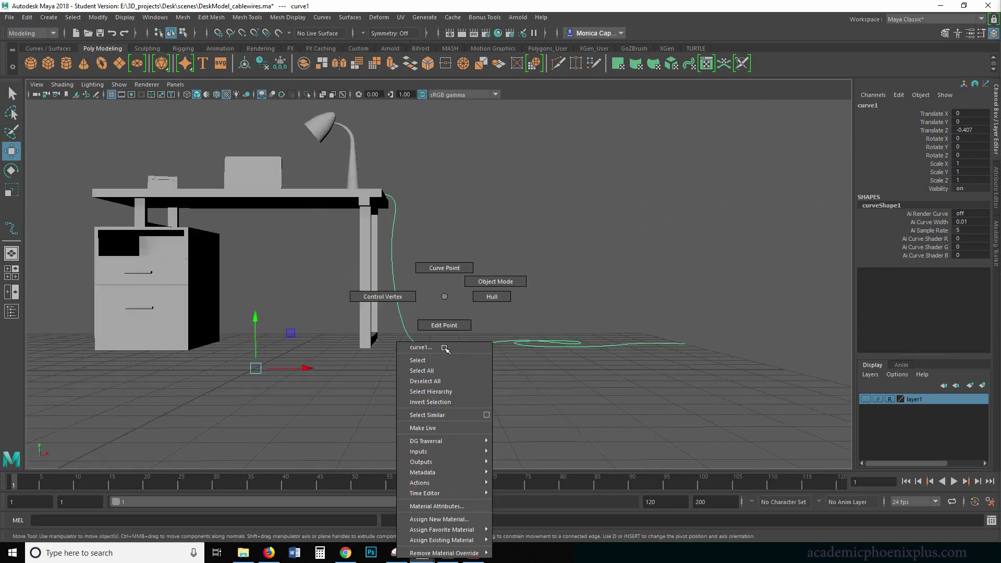
pyautogui.click(386, 300)
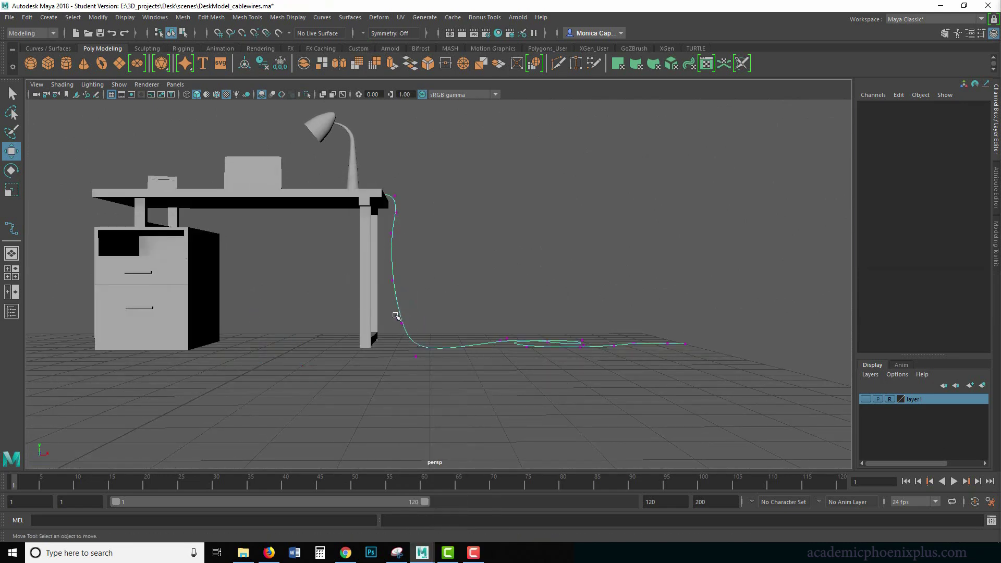
pyautogui.moveTo(405, 327); pyautogui.dragTo(391, 324)
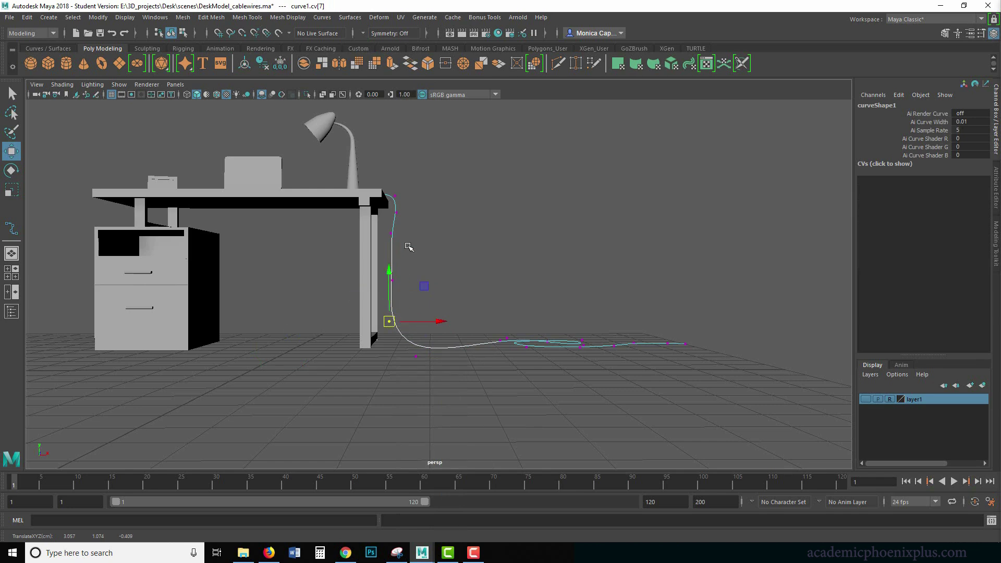
pyautogui.scroll(3, 409, 247)
pyautogui.keyDown('alt'); pyautogui.moveTo(403, 196); pyautogui.dragTo(424, 271, button='middle'); pyautogui.keyUp('alt')
pyautogui.keyDown('alt'); pyautogui.moveTo(424, 271); pyautogui.dragTo(452, 256); pyautogui.keyUp('alt')
pyautogui.click(400, 250)
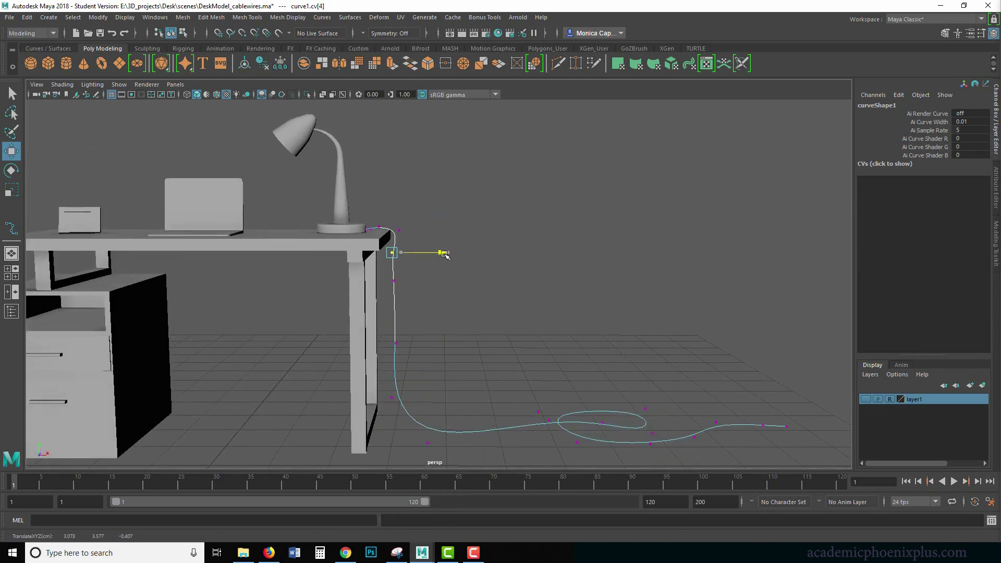
pyautogui.keyDown('alt'); pyautogui.moveTo(585, 419); pyautogui.dragTo(683, 415); pyautogui.keyUp('alt')
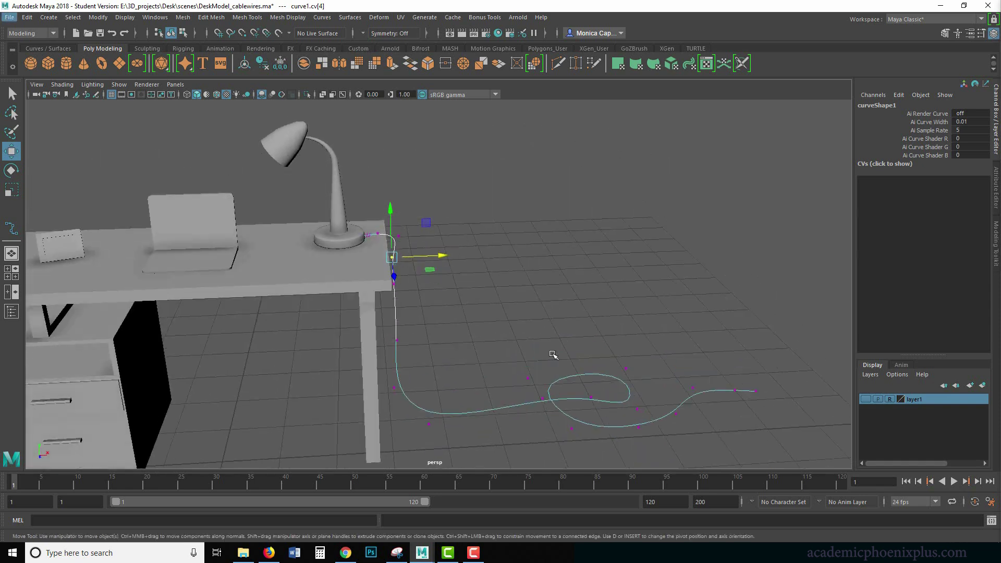
# Step: Scale down the control vertices of the floor loop and trailing end to shorten the cable's reach, and return to object mode
pyautogui.moveTo(523, 333); pyautogui.dragTo(760, 434)
pyautogui.press('r')
pyautogui.moveTo(693, 390); pyautogui.dragTo(527, 423)
pyautogui.press('w')
pyautogui.moveTo(489, 403); pyautogui.dragTo(543, 280, button='right')
pyautogui.click(617, 379)
pyautogui.keyDown('alt'); pyautogui.moveTo(668, 390); pyautogui.dragTo(647, 366); pyautogui.keyUp('alt')
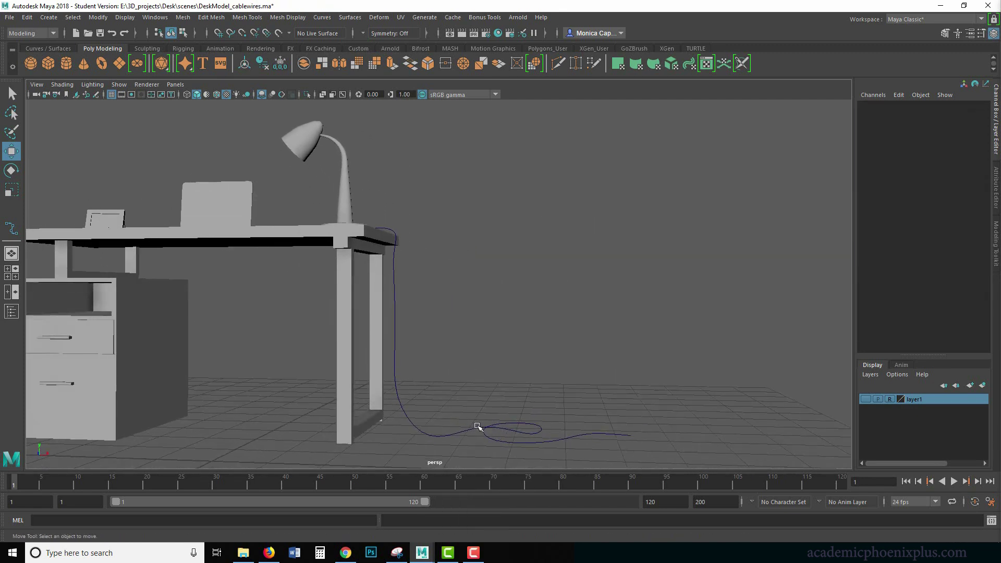
# Step: Raise the control vertex where the cable crosses its floor loop, and return to object mode
pyautogui.rightClick(477, 427)
pyautogui.click(476, 425)
pyautogui.moveTo(475, 426); pyautogui.dragTo(418, 309, button='right')
pyautogui.scroll(4, 524, 412)
pyautogui.keyDown('alt'); pyautogui.moveTo(524, 412); pyautogui.dragTo(540, 305, button='middle'); pyautogui.keyUp('alt')
pyautogui.keyDown('alt'); pyautogui.moveTo(540, 305); pyautogui.dragTo(543, 284); pyautogui.keyUp('alt')
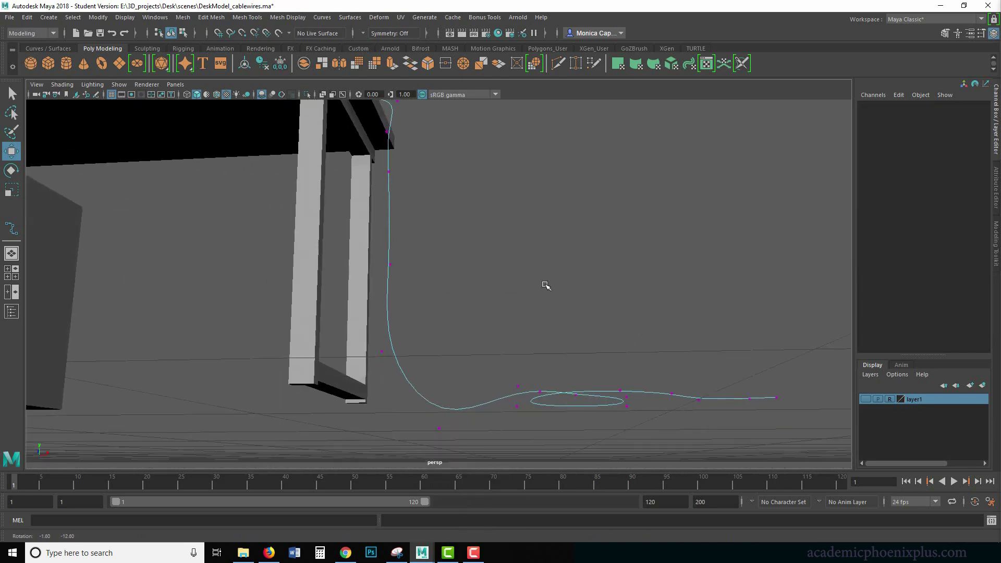
pyautogui.click(517, 386)
pyautogui.moveTo(518, 358); pyautogui.dragTo(547, 360)
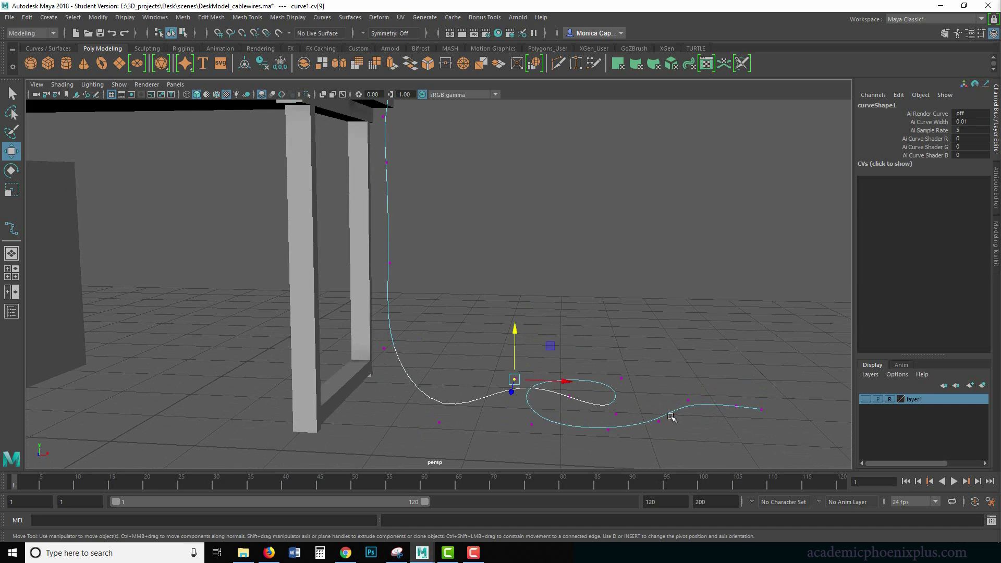
pyautogui.moveTo(391, 233); pyautogui.dragTo(442, 242, button='right')
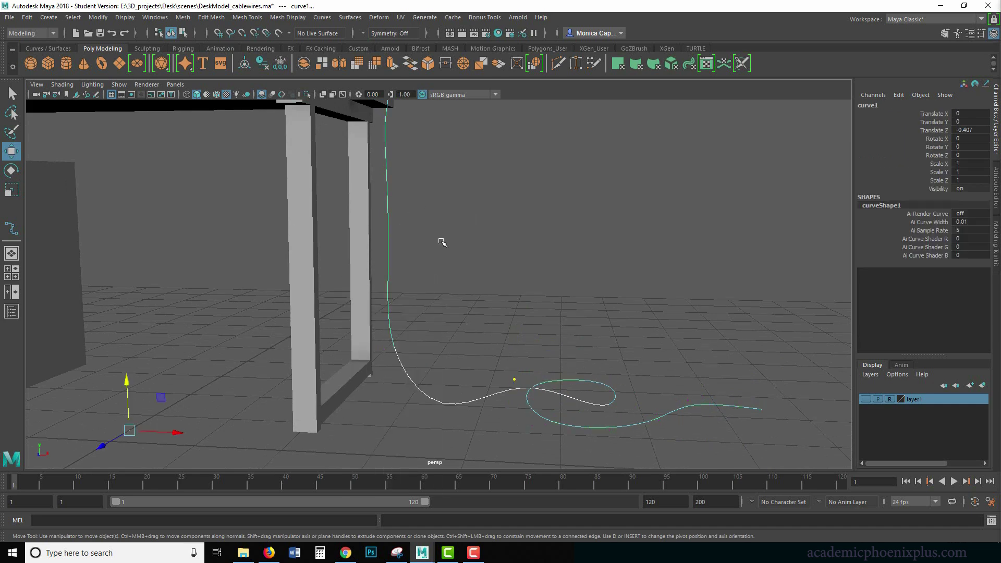
# Step: Create a polygon cylinder and move it beside the desk, raised to about 2.13 in Y
pyautogui.keyDown('alt'); pyautogui.moveTo(445, 194); pyautogui.dragTo(476, 248); pyautogui.keyUp('alt')
pyautogui.click(390, 186)
pyautogui.keyDown('alt'); pyautogui.moveTo(391, 186); pyautogui.dragTo(373, 284); pyautogui.keyUp('alt')
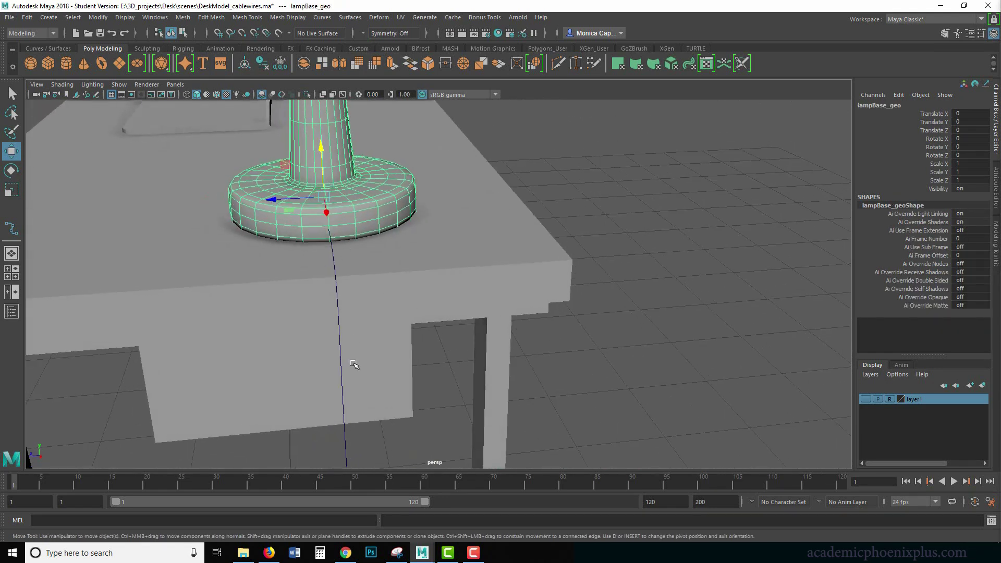
pyautogui.keyDown('alt'); pyautogui.moveTo(354, 364); pyautogui.dragTo(452, 269); pyautogui.keyUp('alt')
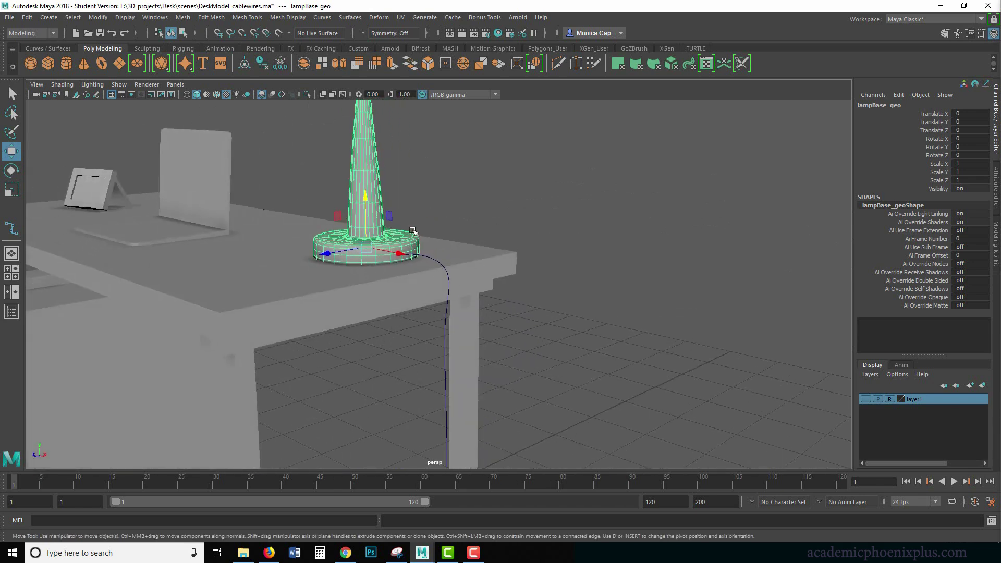
pyautogui.click(65, 65)
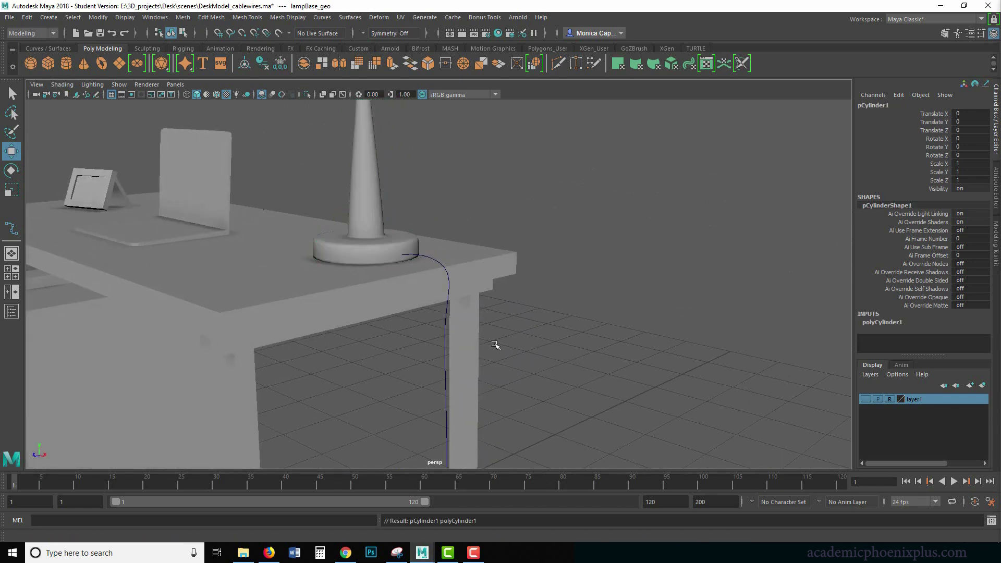
pyautogui.scroll(-10, 484, 329)
pyautogui.moveTo(423, 370); pyautogui.dragTo(499, 397)
pyautogui.moveTo(420, 400); pyautogui.dragTo(473, 372)
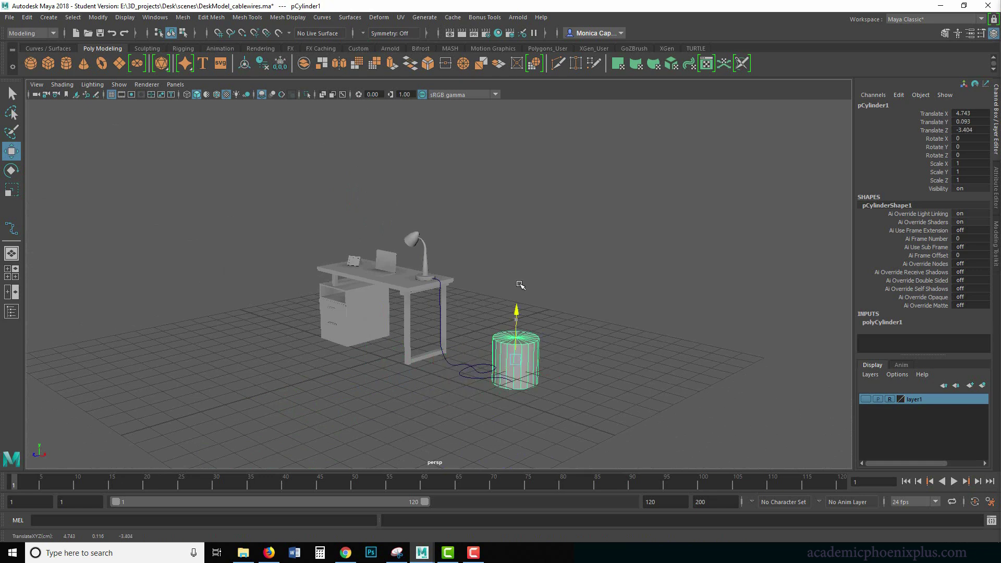
pyautogui.moveTo(514, 304); pyautogui.dragTo(517, 265)
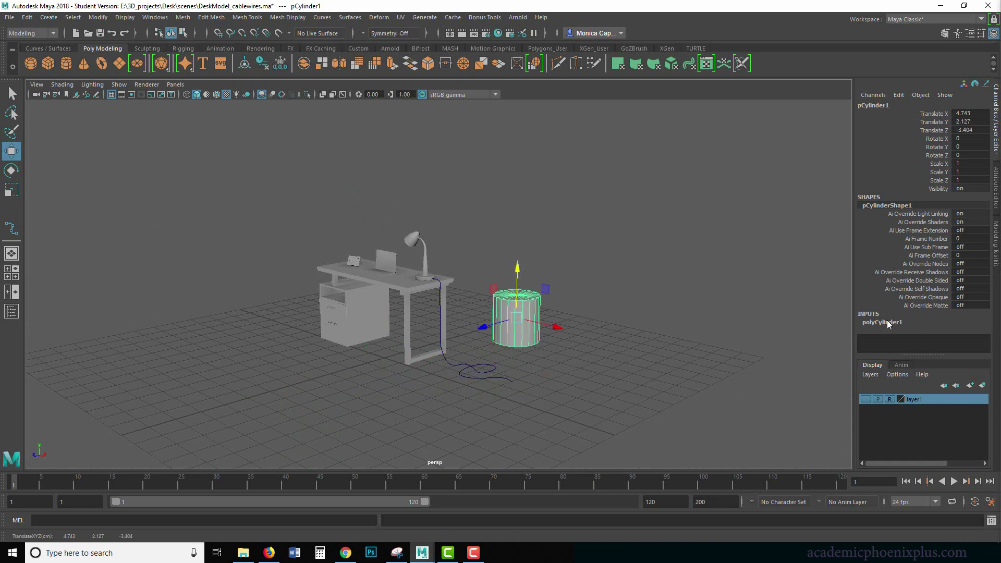
# Step: Set the cylinder's Subdivisions Axis to 12 and Subdivisions Caps to 0
pyautogui.click(886, 323)
pyautogui.scroll(-2, 899, 310)
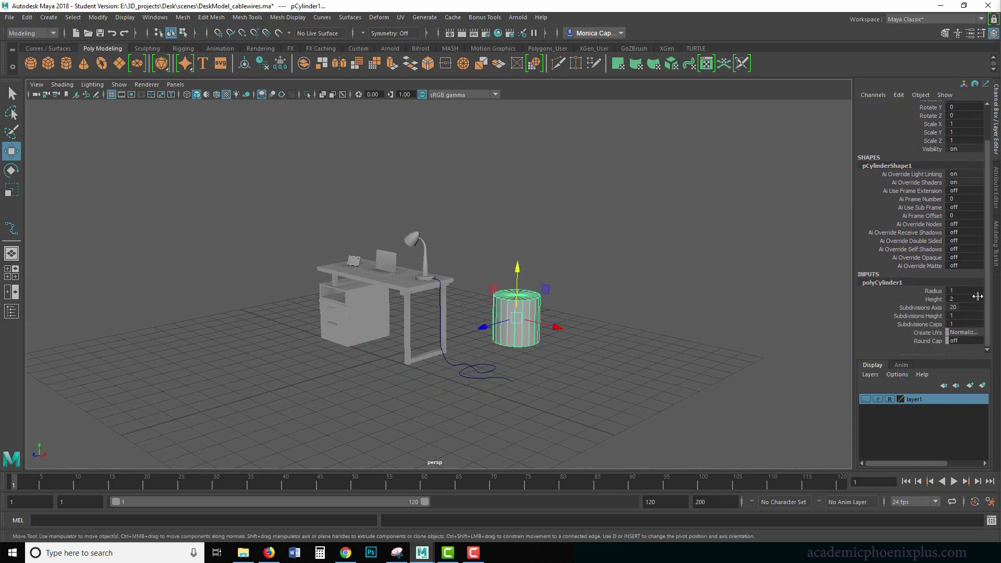
pyautogui.click(935, 312)
pyautogui.doubleClick(962, 306)
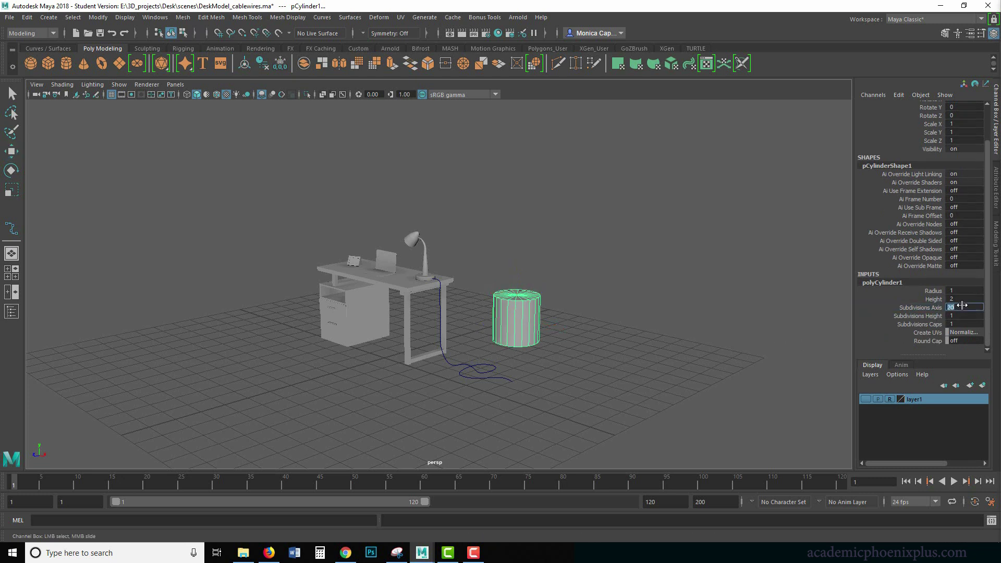
pyautogui.write('12')
pyautogui.press('Return')
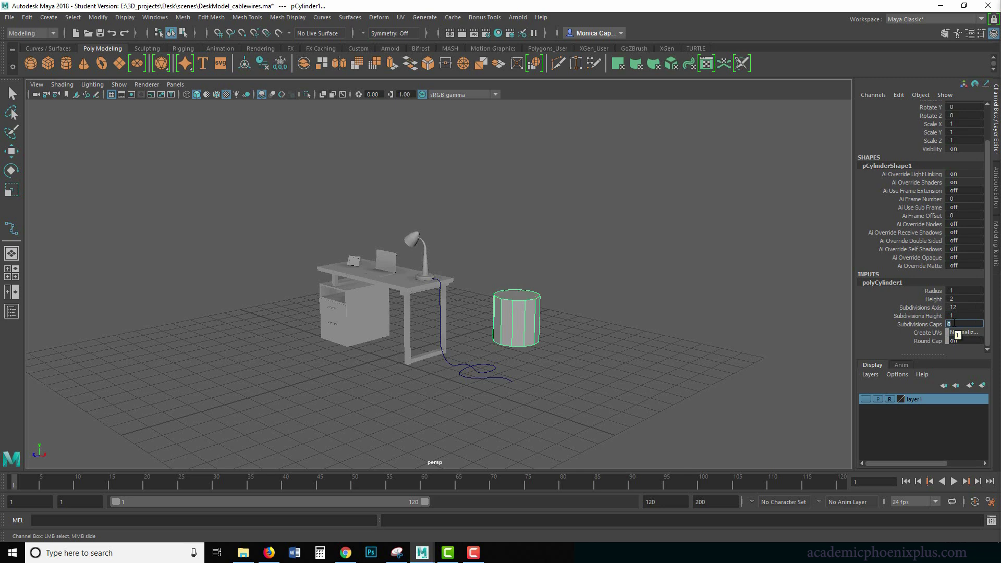
# Step: Delete all cylinder faces except the top cap, and return to object mode
pyautogui.keyDown('alt'); pyautogui.moveTo(533, 344); pyautogui.dragTo(523, 321); pyautogui.keyUp('alt')
pyautogui.moveTo(523, 324); pyautogui.dragTo(523, 302, button='right')
pyautogui.moveTo(584, 409); pyautogui.dragTo(523, 342)
pyautogui.press('Delete')
pyautogui.moveTo(523, 287); pyautogui.dragTo(563, 250, button='right')
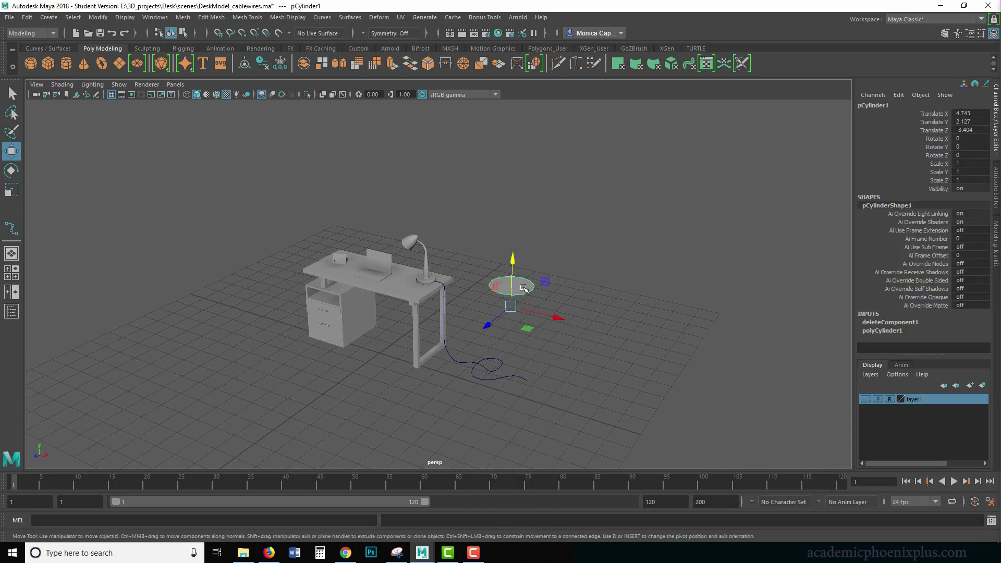
# Step: Center the disc's pivot and scale the disc down uniformly to about 0.163
pyautogui.click(98, 18)
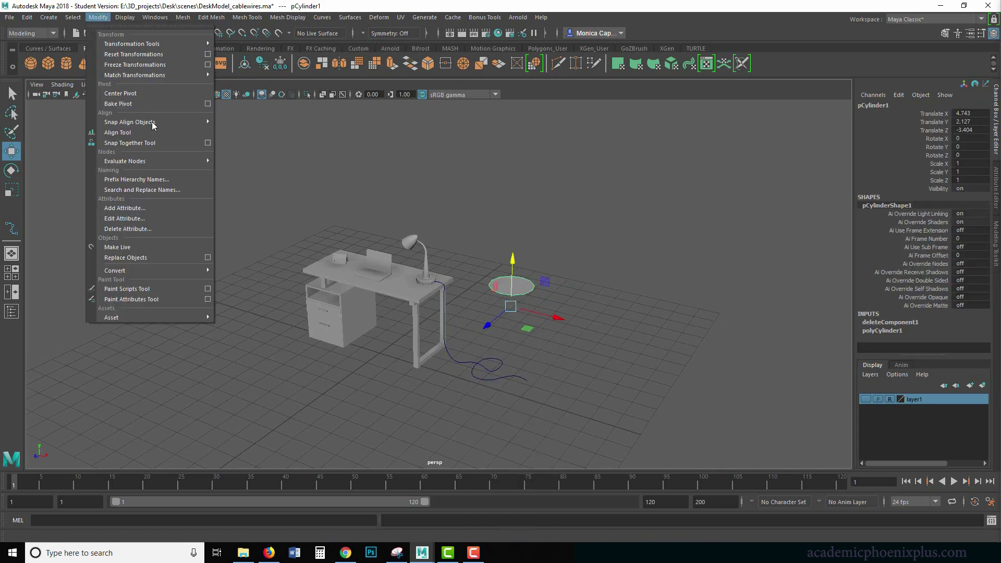
pyautogui.click(146, 94)
pyautogui.press('r')
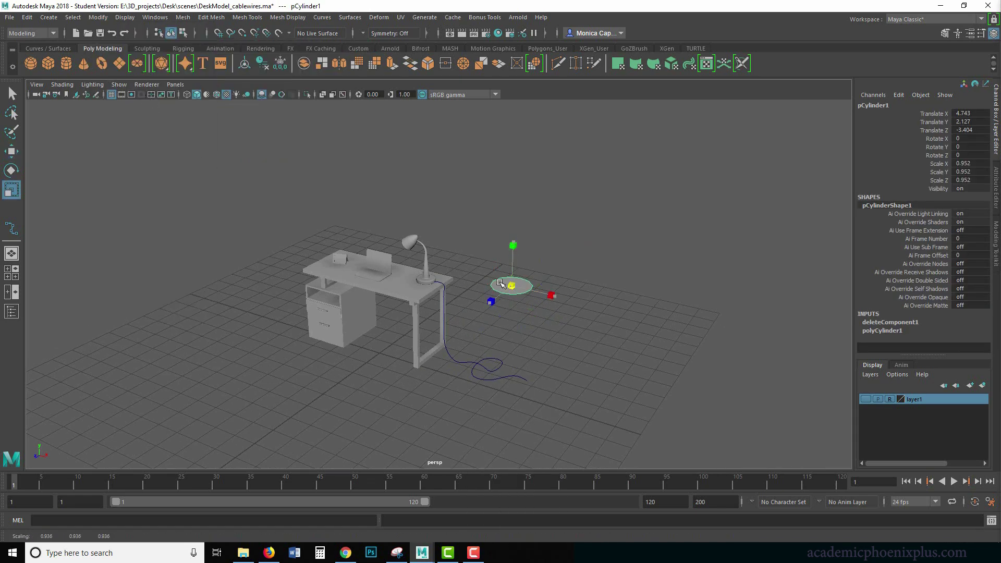
pyautogui.moveTo(511, 286); pyautogui.dragTo(509, 296)
pyautogui.press('f')
pyautogui.keyDown('alt'); pyautogui.moveTo(547, 301); pyautogui.dragTo(441, 321, button='right'); pyautogui.keyUp('alt')
pyautogui.keyDown('alt'); pyautogui.moveTo(339, 317); pyautogui.dragTo(504, 324, button='middle'); pyautogui.keyUp('alt')
# Step: Snap the disc onto the cable curve and slide it along to the stretch beside the lamp base
pyautogui.press('w')
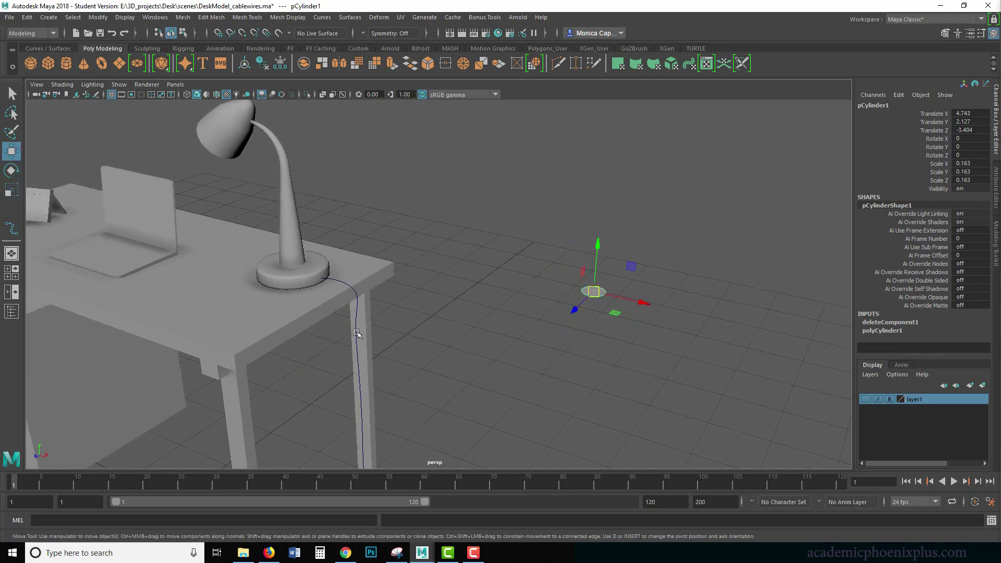
pyautogui.moveTo(352, 290)
pyautogui.mouseDown(button='middle')
pyautogui.moveTo(337, 278)
pyautogui.moveTo(357, 281)
pyautogui.mouseUp(button='middle')
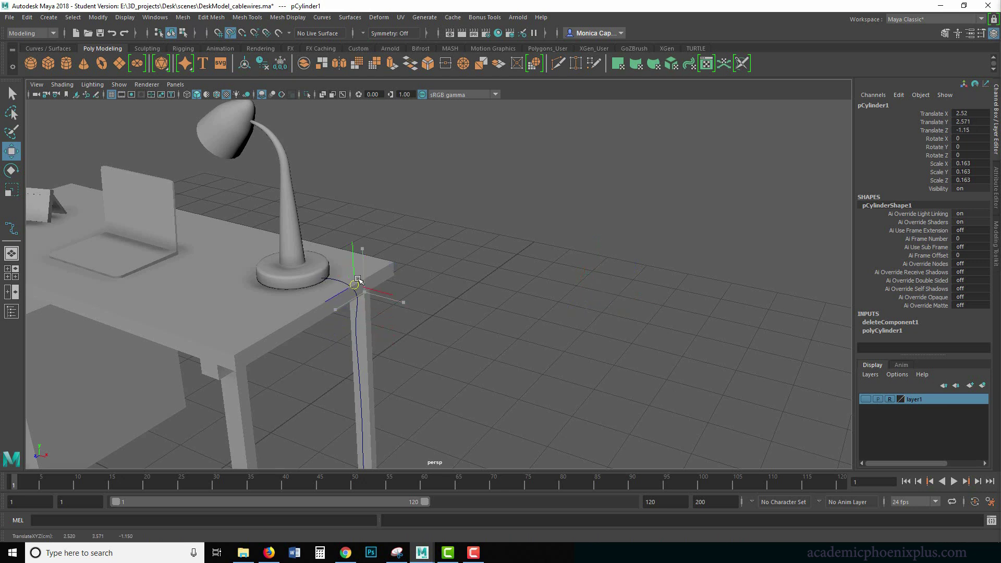
pyautogui.moveTo(357, 321); pyautogui.dragTo(360, 332, button='middle')
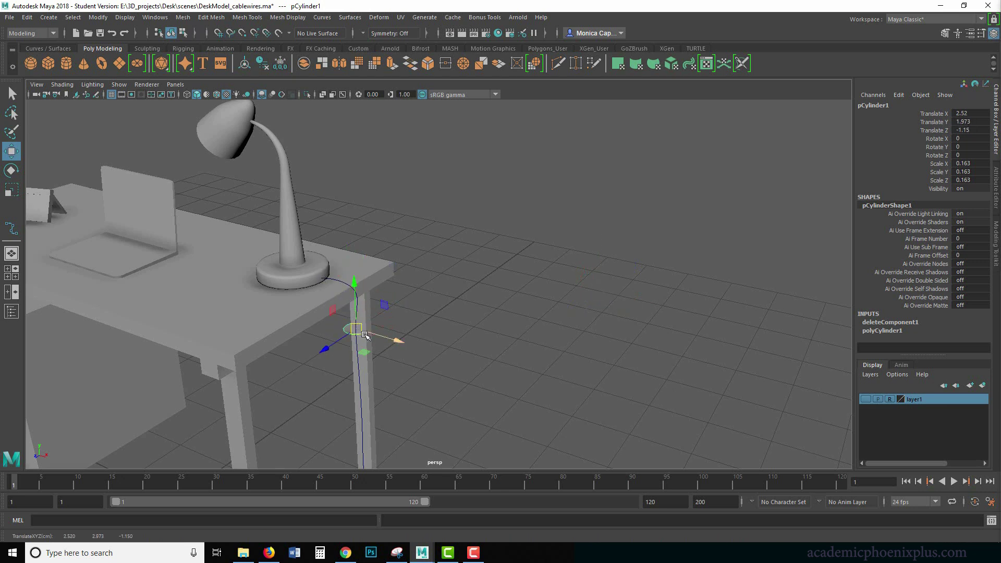
pyautogui.press('v')
pyautogui.moveTo(355, 381); pyautogui.dragTo(358, 362, button='middle')
pyautogui.press('c')
pyautogui.moveTo(361, 389); pyautogui.dragTo(440, 328)
pyautogui.moveTo(440, 322); pyautogui.dragTo(453, 292, button='middle')
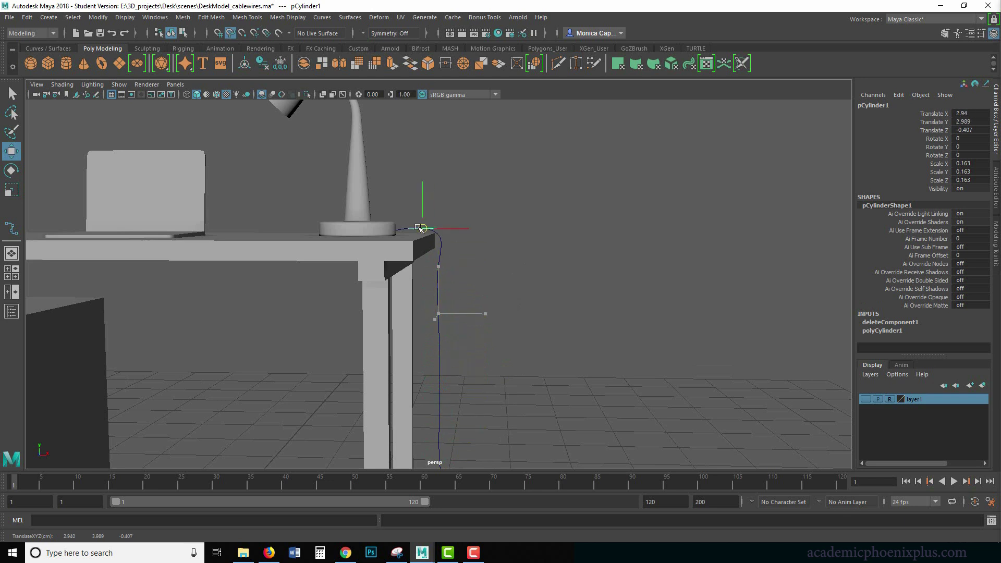
pyautogui.press('f')
pyautogui.scroll(-8, 475, 256)
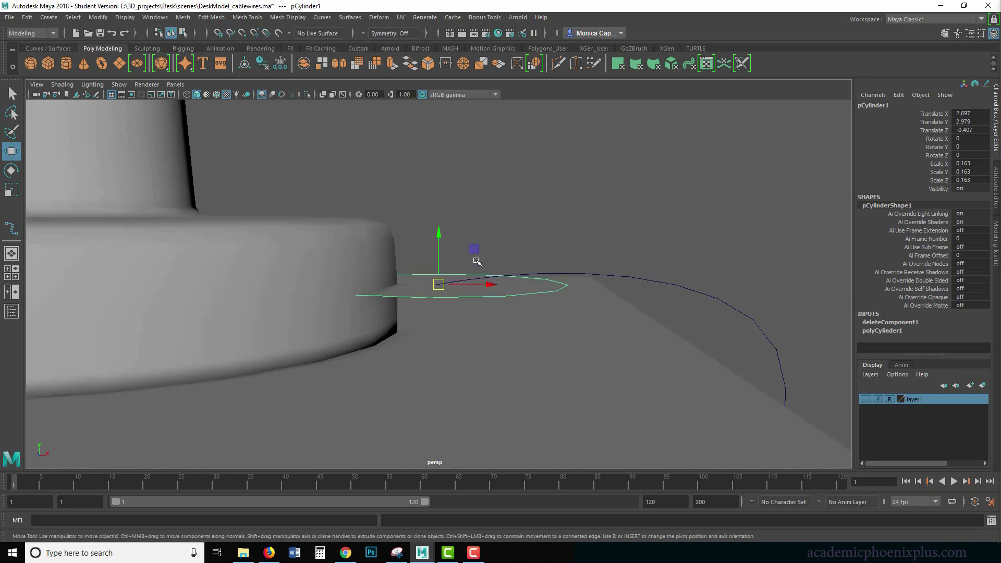
# Step: Rotate the disc upright to about 91.6 degrees in Z and scale it uniformly to about 0.038
pyautogui.keyDown('alt'); pyautogui.moveTo(497, 226); pyautogui.dragTo(392, 238); pyautogui.keyUp('alt')
pyautogui.press('e')
pyautogui.press('r')
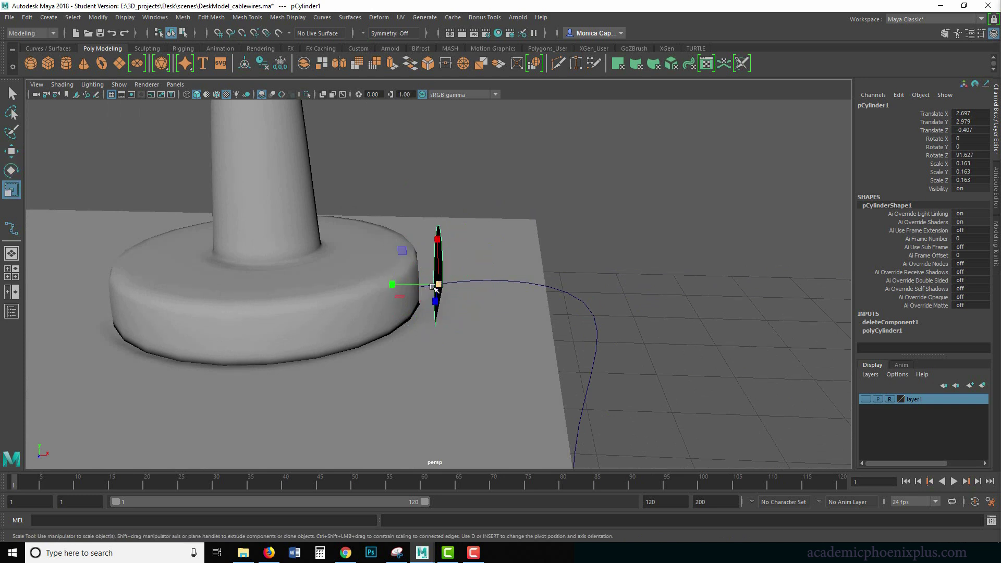
pyautogui.moveTo(439, 285); pyautogui.dragTo(372, 280)
# Step: Move the disc along X to about 2.64 so it sits at the side of the lamp base
pyautogui.press('w')
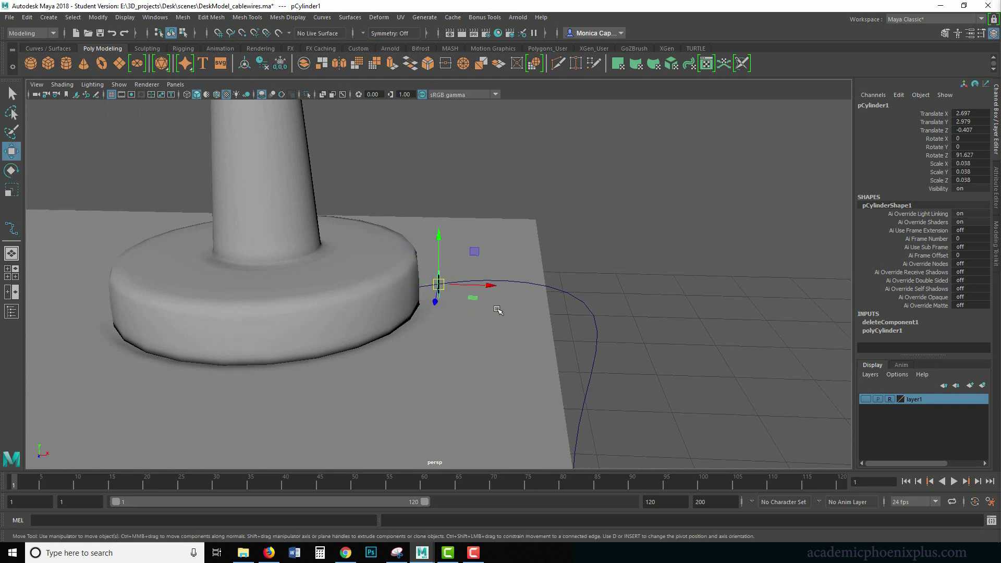
pyautogui.keyDown('alt'); pyautogui.moveTo(493, 308); pyautogui.dragTo(464, 287); pyautogui.keyUp('alt')
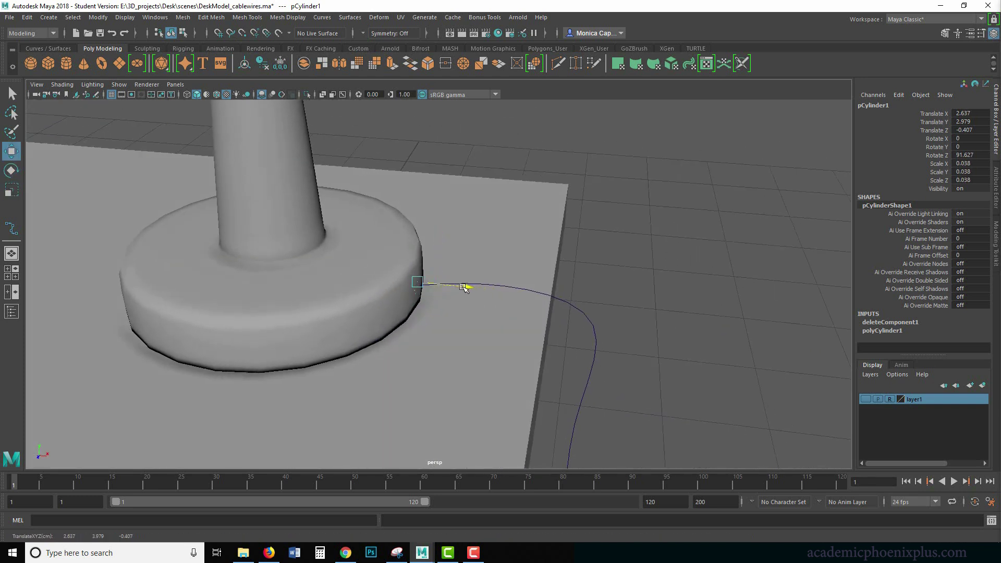
pyautogui.scroll(6, 467, 287)
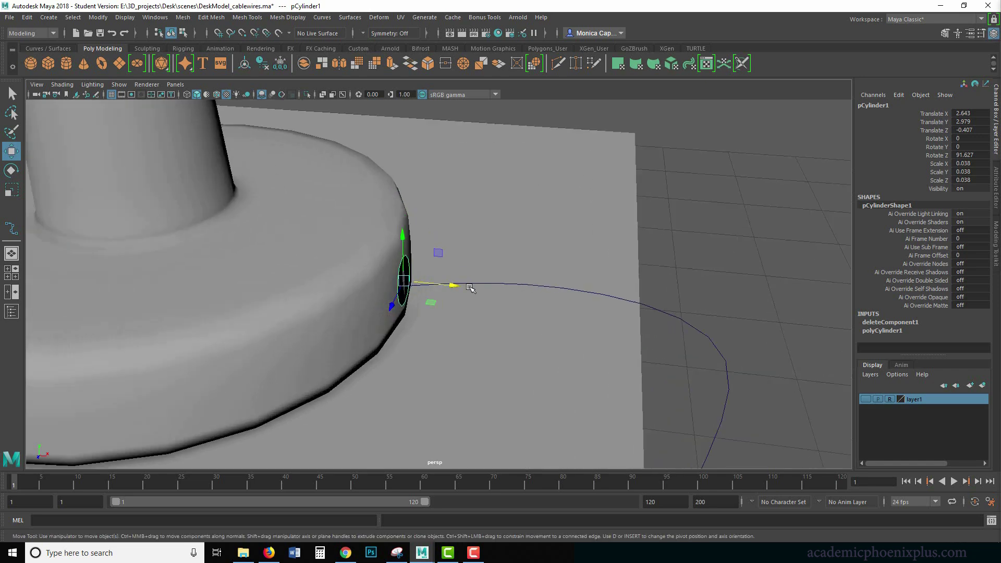
# Step: Lower the disc slightly at the side of the lamp base, to about 2.97 in Y
pyautogui.keyDown('alt'); pyautogui.moveTo(432, 258); pyautogui.dragTo(469, 287); pyautogui.keyUp('alt')
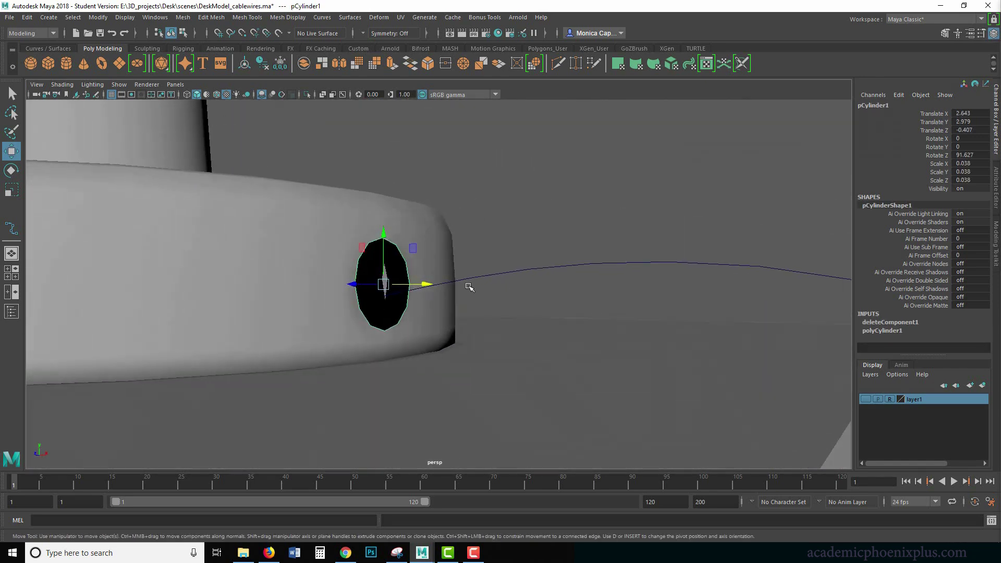
pyautogui.moveTo(384, 234); pyautogui.dragTo(384, 247)
pyautogui.keyDown('alt'); pyautogui.moveTo(444, 266); pyautogui.dragTo(458, 305); pyautogui.keyUp('alt')
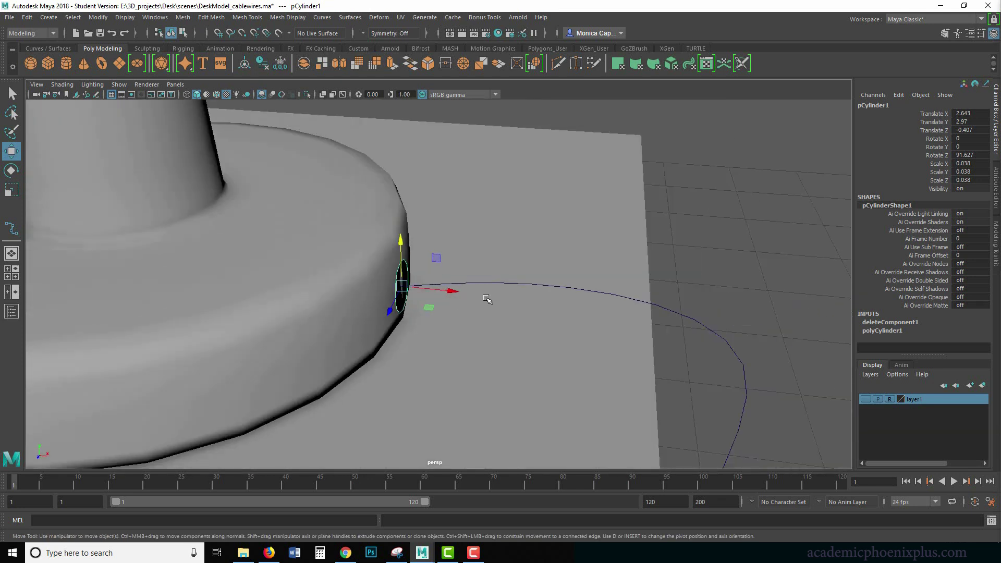
# Step: Delete the disc's construction history and freeze its transformations
pyautogui.keyDown('alt'); pyautogui.moveTo(663, 302); pyautogui.dragTo(625, 301); pyautogui.keyUp('alt')
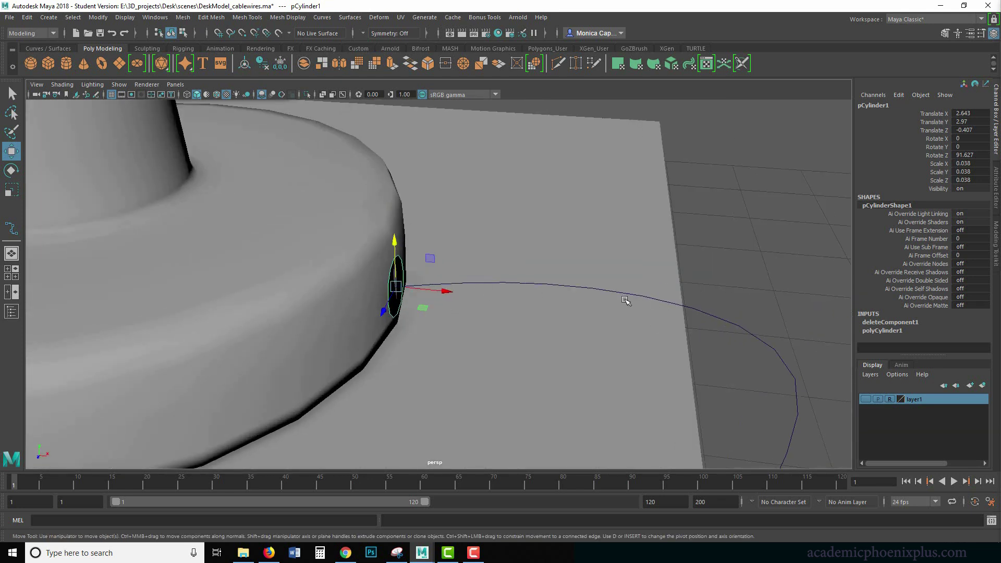
pyautogui.click(27, 17)
pyautogui.moveTo(63, 130)
pyautogui.click(193, 149)
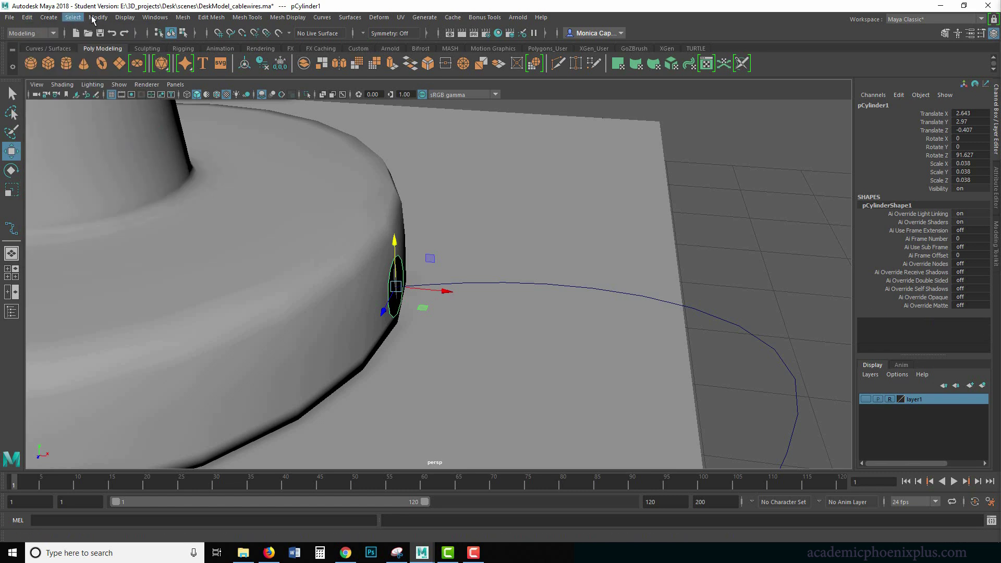
pyautogui.click(97, 19)
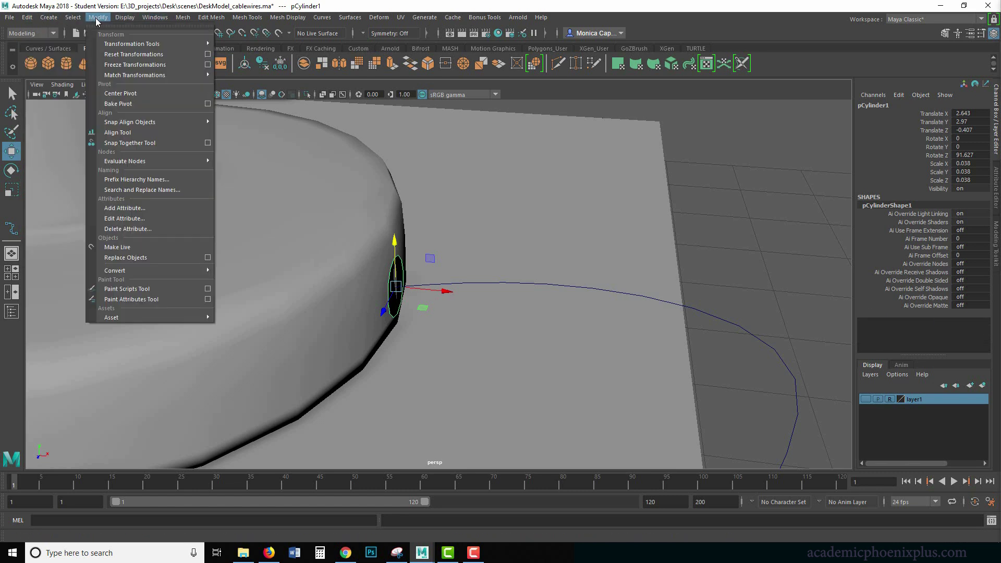
pyautogui.click(134, 65)
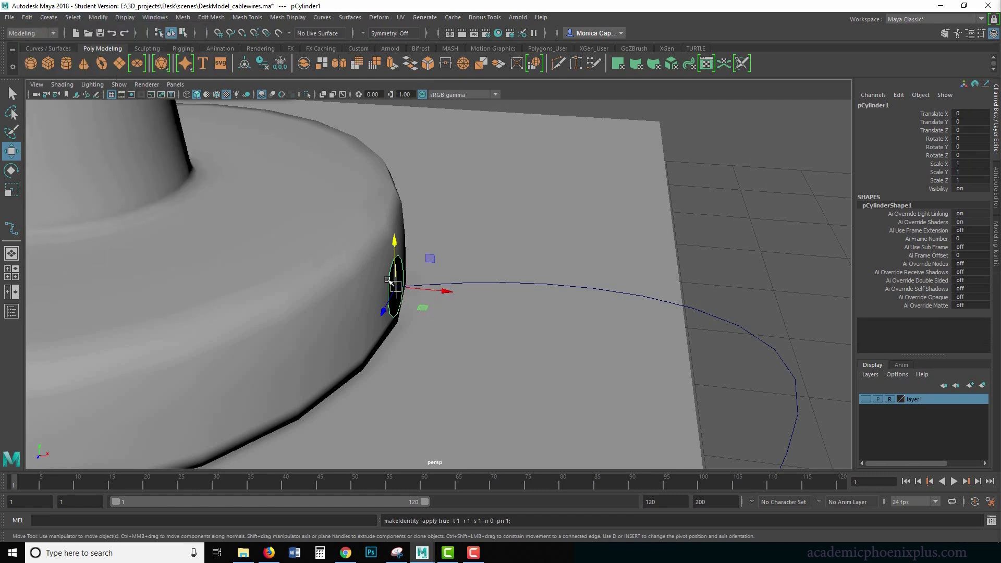
# Step: Try to extrude the disc's face along the cable curve, then undo the extrusion
pyautogui.keyDown('alt'); pyautogui.moveTo(490, 313); pyautogui.dragTo(409, 302); pyautogui.keyUp('alt')
pyautogui.rightClick(409, 301)
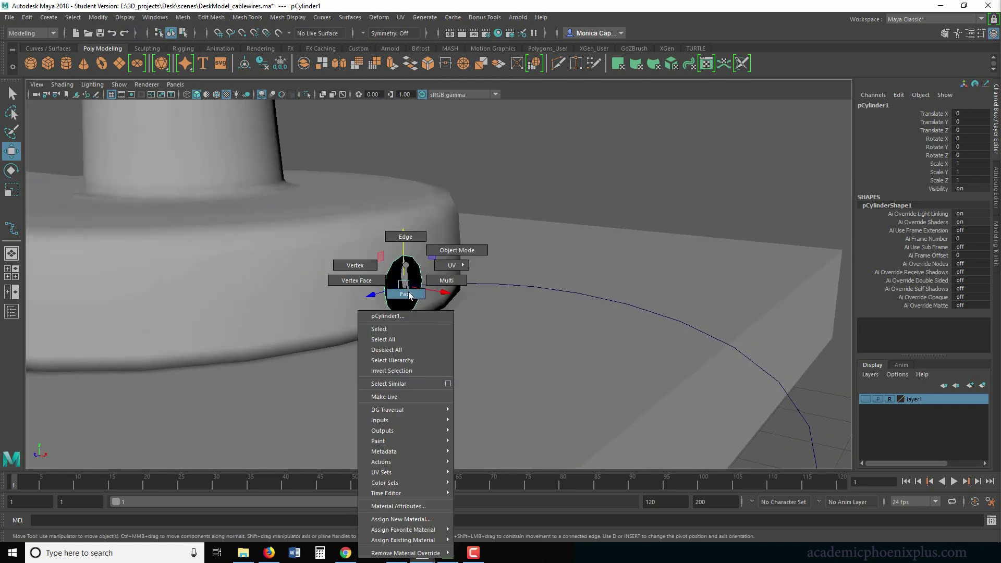
pyautogui.click(407, 294)
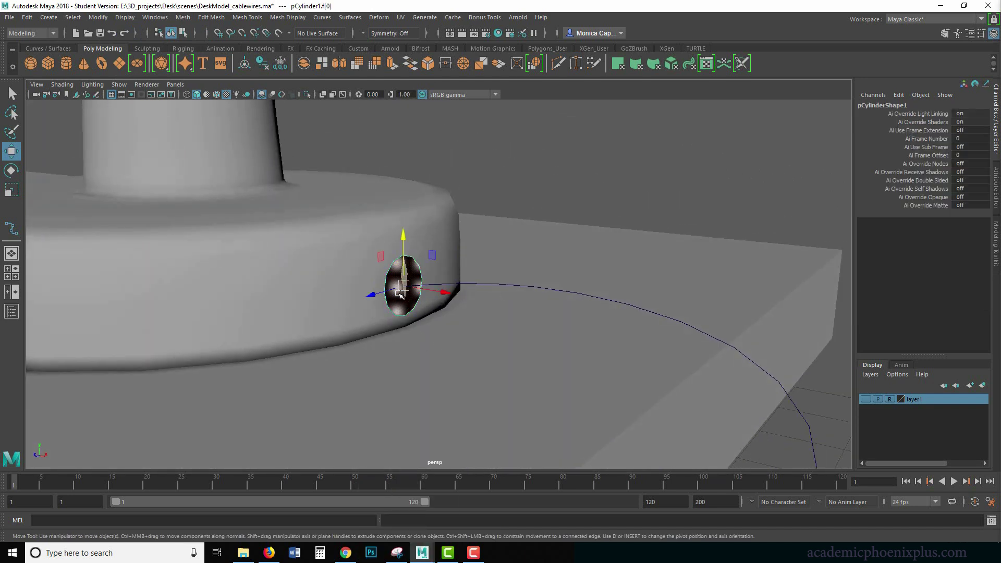
pyautogui.click(569, 295)
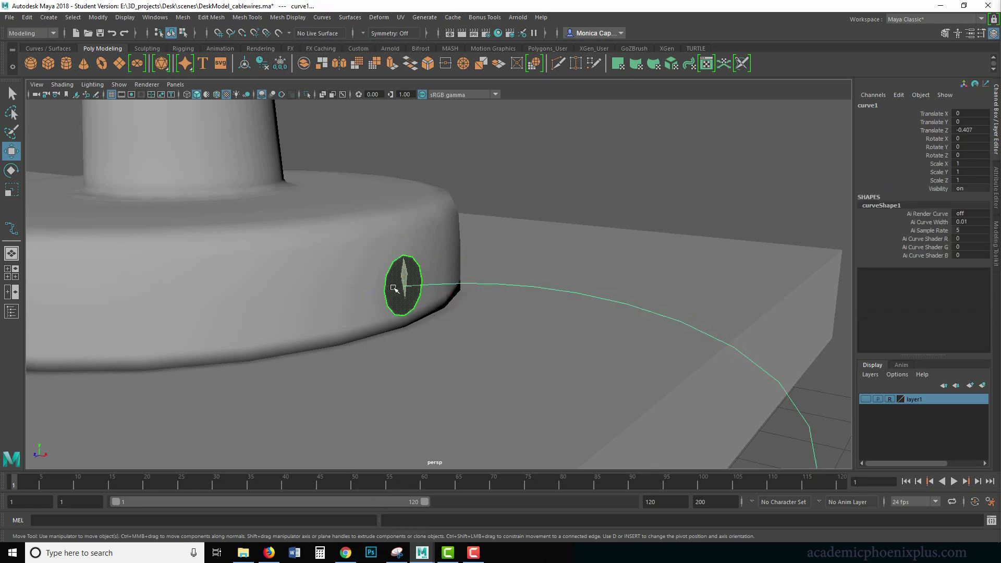
pyautogui.hotkey('ctrl', 'e')
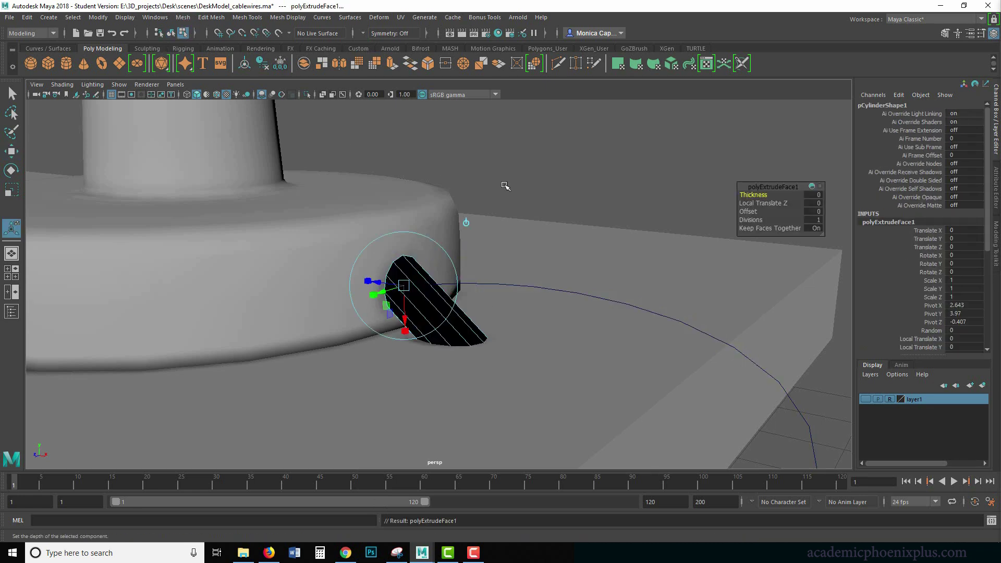
pyautogui.scroll(-10, 504, 185)
pyautogui.keyDown('alt'); pyautogui.moveTo(552, 288); pyautogui.dragTo(531, 178); pyautogui.keyUp('alt')
pyautogui.keyDown('alt'); pyautogui.moveTo(531, 177); pyautogui.dragTo(554, 277, button='right'); pyautogui.keyUp('alt')
pyautogui.hotkey('ctrl', 'z')
pyautogui.scroll(6, 450, 221)
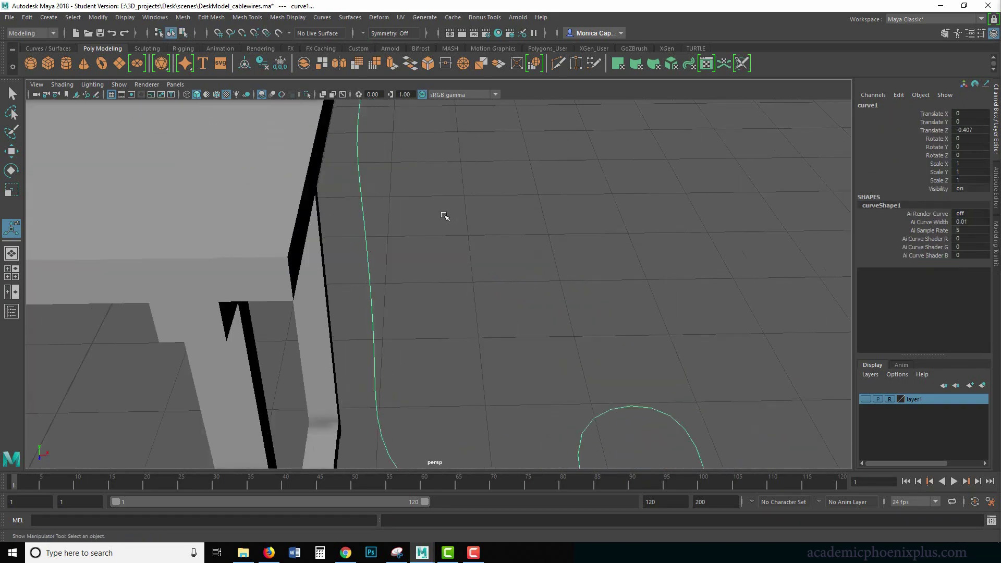
# Step: Select the whole disc beside the lamp base and flip it by setting its Y rotation to 180 degrees
pyautogui.keyDown('alt'); pyautogui.moveTo(334, 166); pyautogui.dragTo(465, 336, button='middle'); pyautogui.keyUp('alt')
pyautogui.keyDown('alt'); pyautogui.moveTo(466, 337); pyautogui.dragTo(344, 281); pyautogui.keyUp('alt')
pyautogui.click(340, 278)
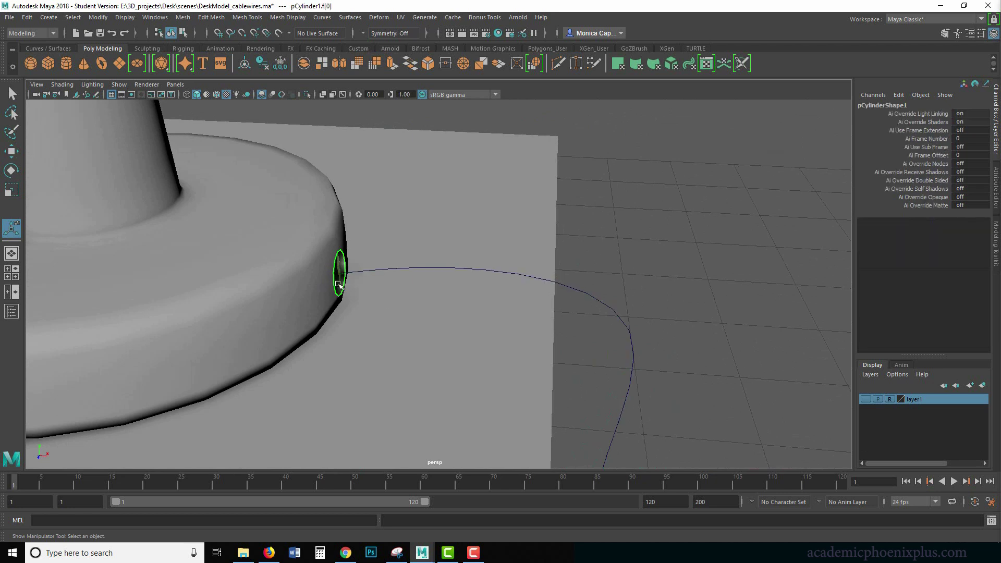
pyautogui.press('e')
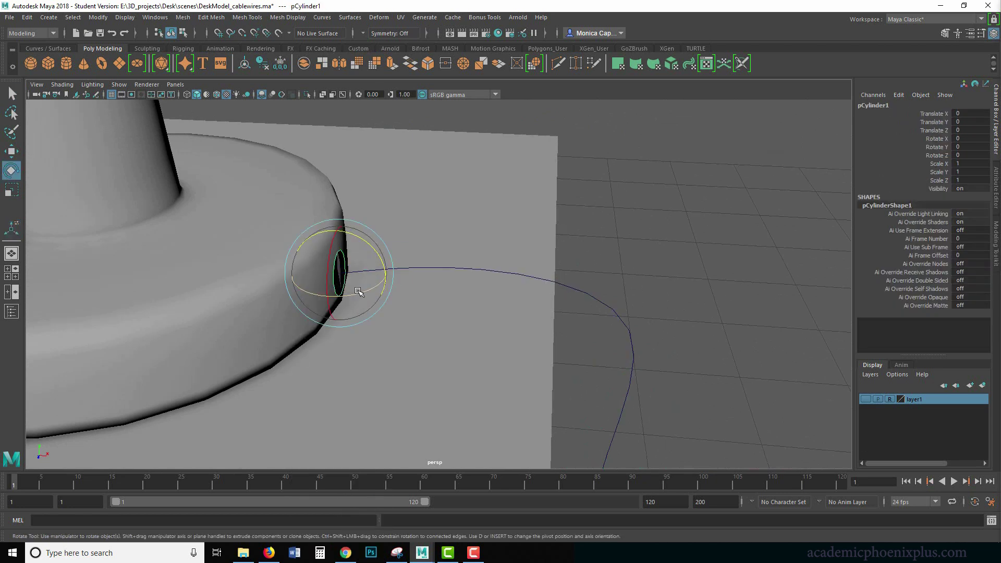
pyautogui.moveTo(358, 291); pyautogui.dragTo(386, 284)
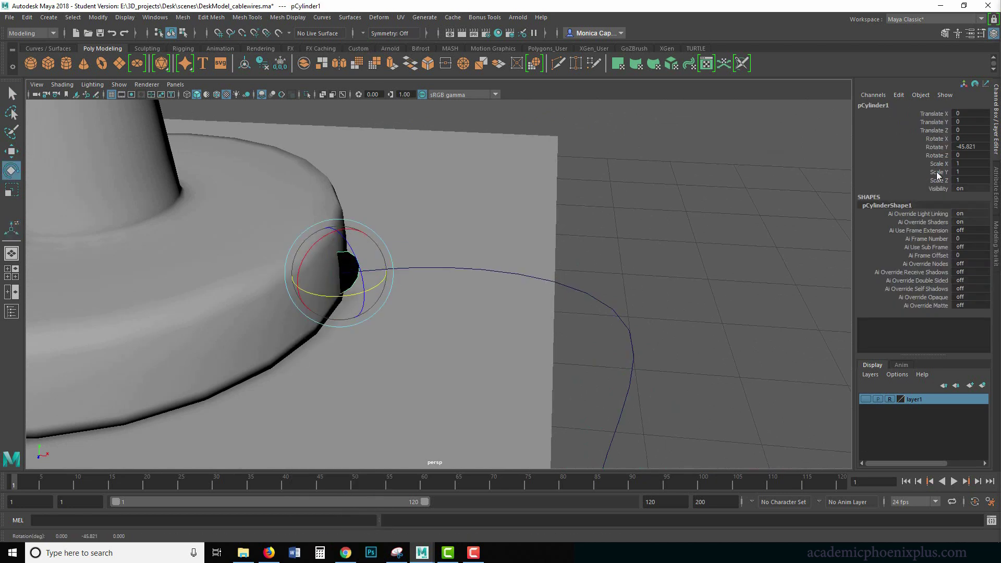
pyautogui.click(974, 145)
pyautogui.write('180')
pyautogui.press('Return')
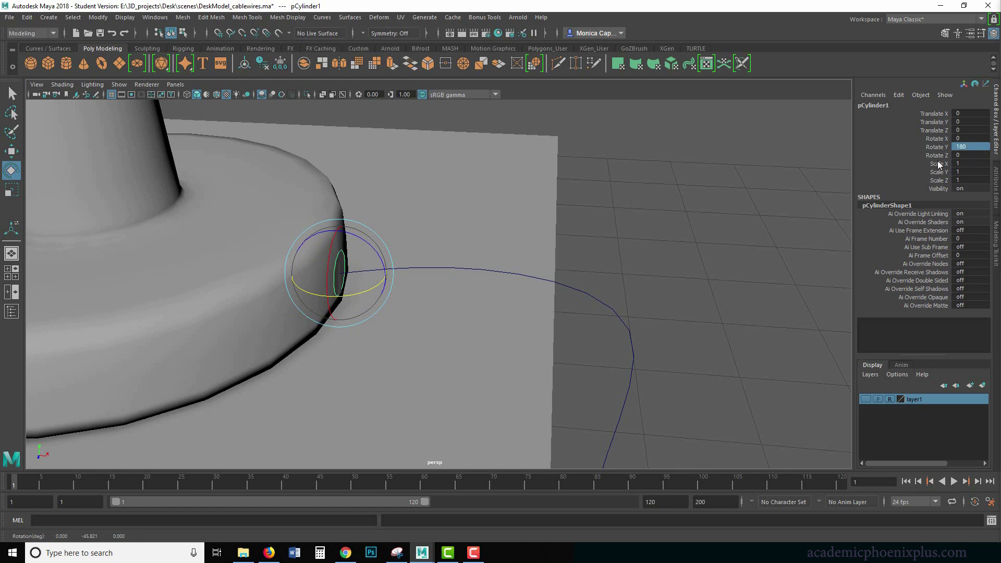
pyautogui.click(633, 250)
pyautogui.rightClick(346, 261)
pyautogui.moveTo(346, 262); pyautogui.dragTo(340, 284, button='right')
pyautogui.click(333, 276)
pyautogui.moveTo(261, 210); pyautogui.dragTo(289, 194, button='right')
pyautogui.click(599, 235)
pyautogui.click(344, 262)
pyautogui.moveTo(344, 263); pyautogui.dragTo(344, 273, button='right')
pyautogui.press('q')
pyautogui.click(345, 272)
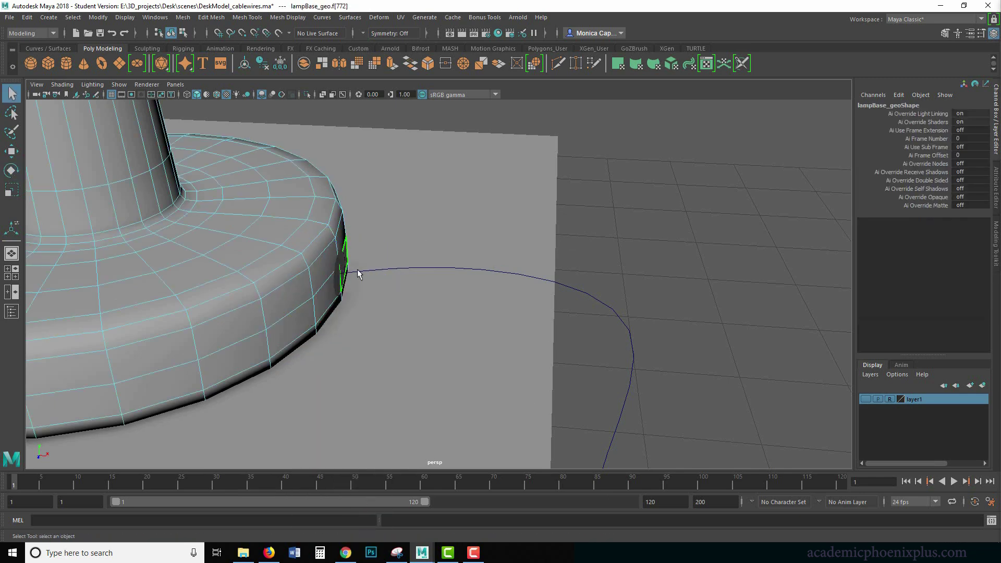
pyautogui.scroll(5, 377, 277)
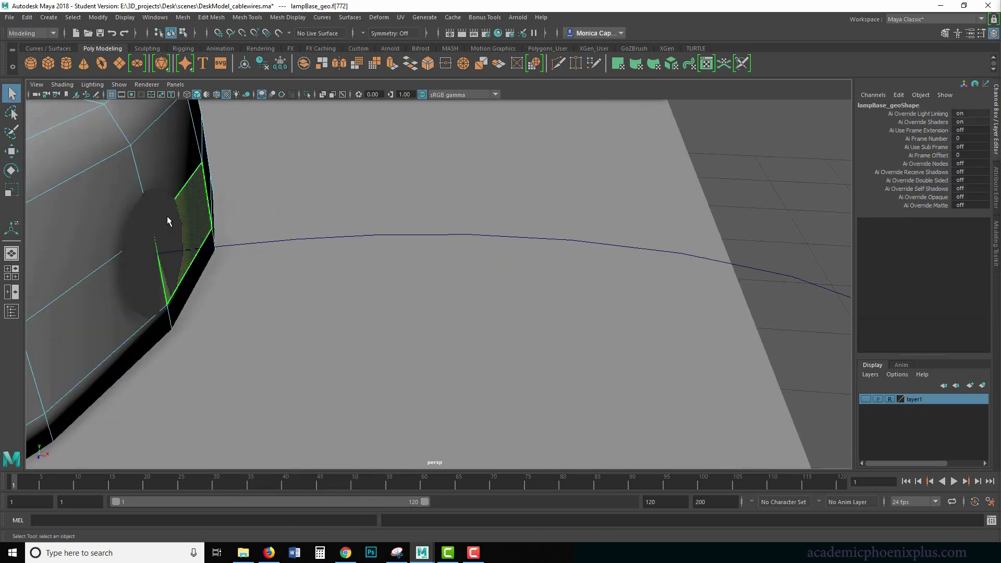
pyautogui.click(130, 237)
pyautogui.click(148, 260)
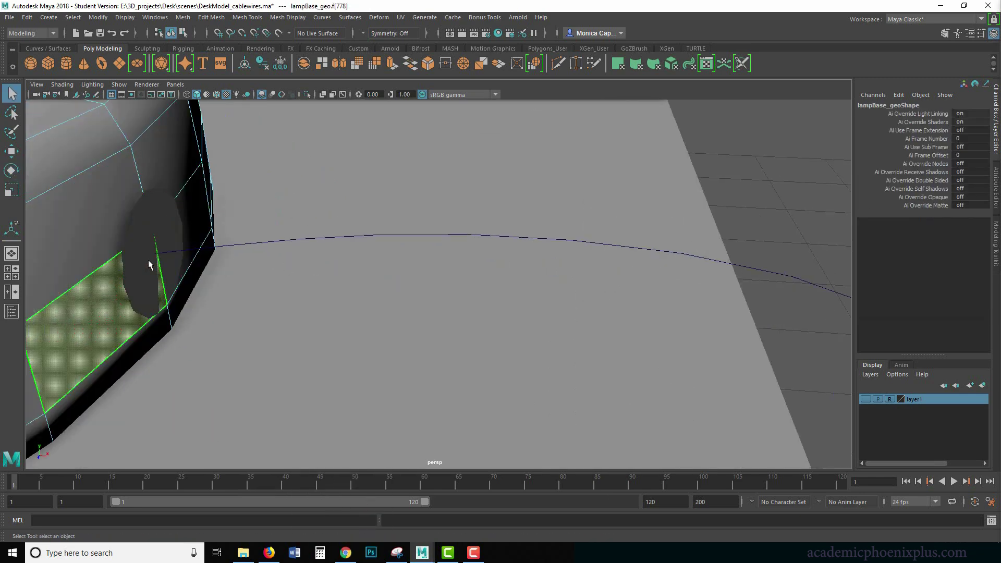
pyautogui.moveTo(178, 183); pyautogui.dragTo(229, 166, button='right')
# Step: Select the flipped disc's face together with the cable curve and extrude the face along the curve
pyautogui.click(156, 216)
pyautogui.moveTo(155, 216); pyautogui.dragTo(162, 243, button='right')
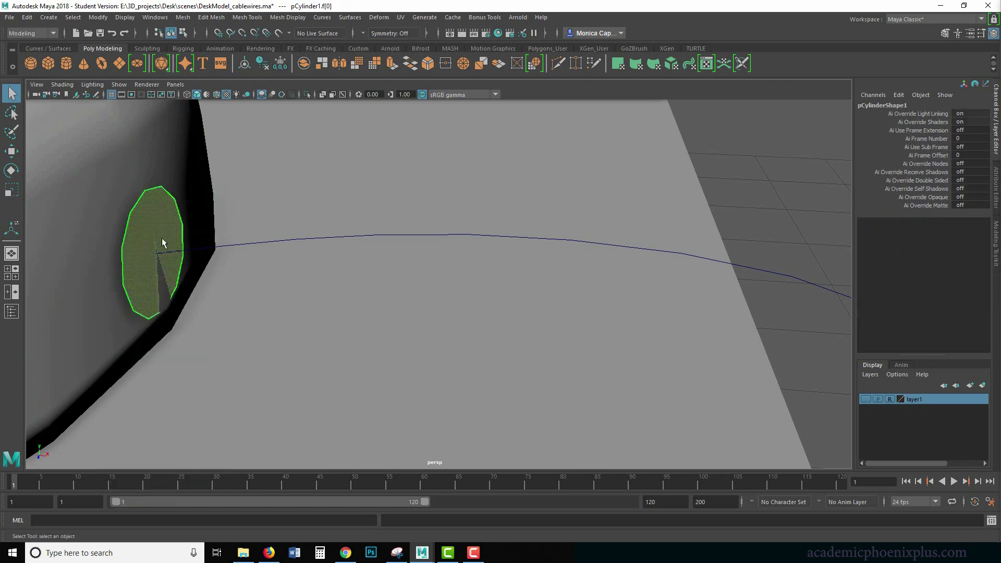
pyautogui.click(249, 241)
pyautogui.hotkey('ctrl', 'e')
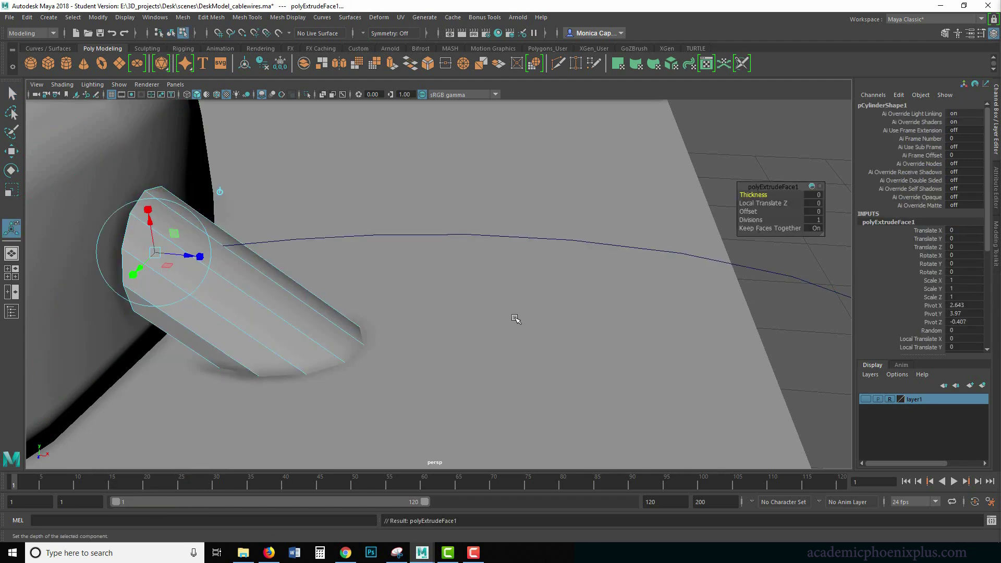
pyautogui.scroll(-15, 516, 316)
pyautogui.keyDown('alt'); pyautogui.moveTo(657, 304); pyautogui.dragTo(521, 121, button='middle'); pyautogui.keyUp('alt')
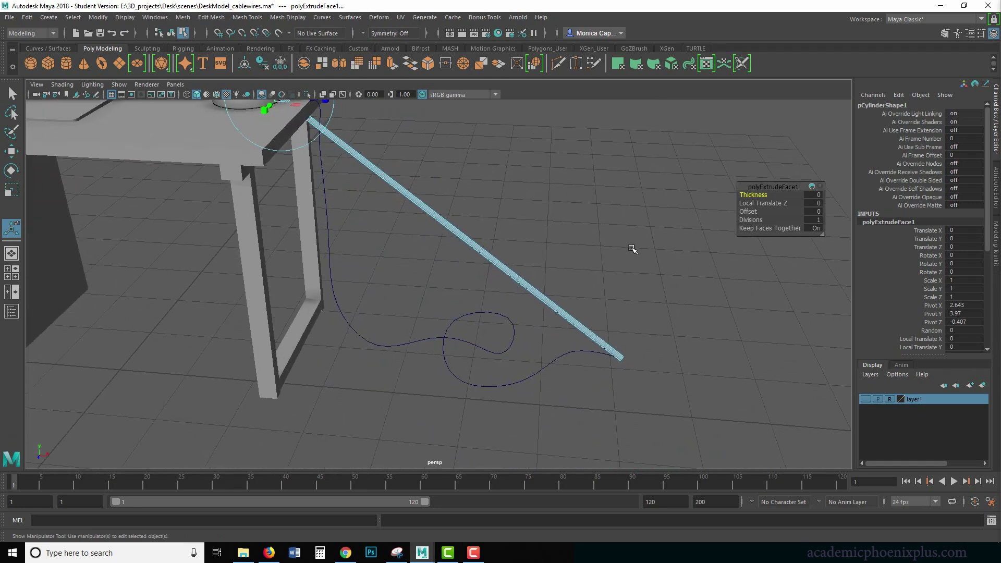
pyautogui.keyDown('alt'); pyautogui.moveTo(470, 219); pyautogui.dragTo(549, 298, button='middle'); pyautogui.keyUp('alt')
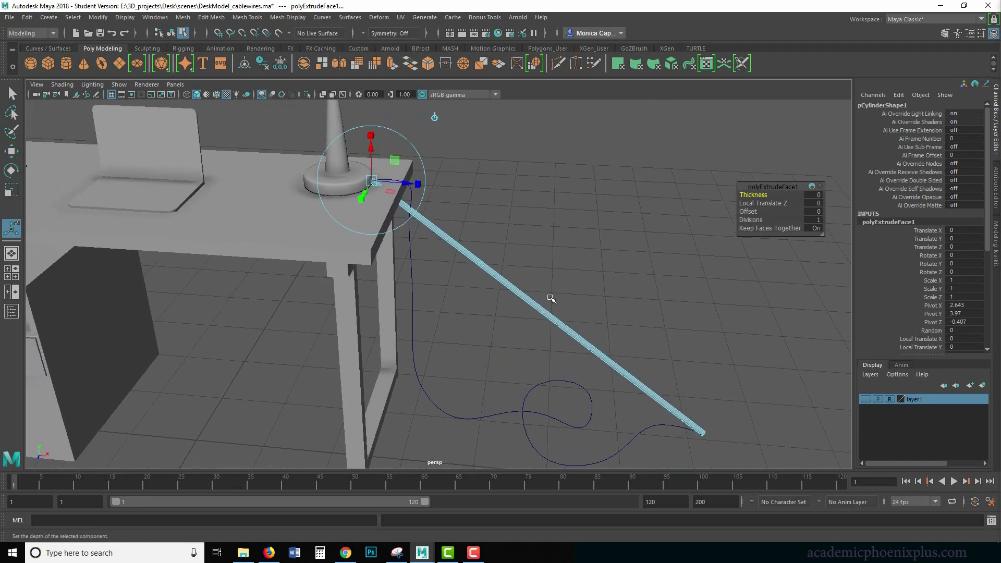
# Step: Set the cable extrusion's divisions to 50 so the tube follows the curve smoothly
pyautogui.moveTo(751, 219); pyautogui.dragTo(880, 222)
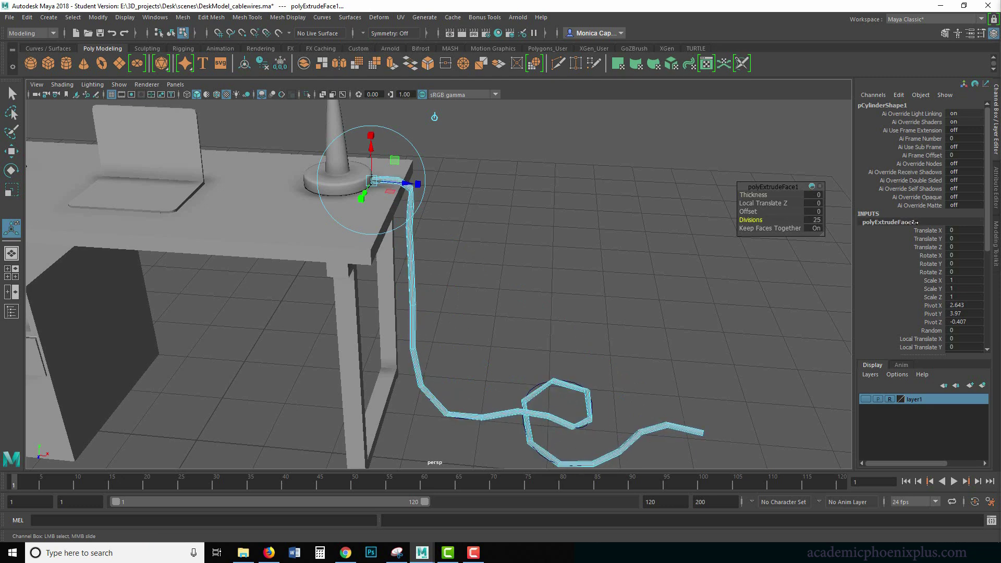
pyautogui.click(817, 220)
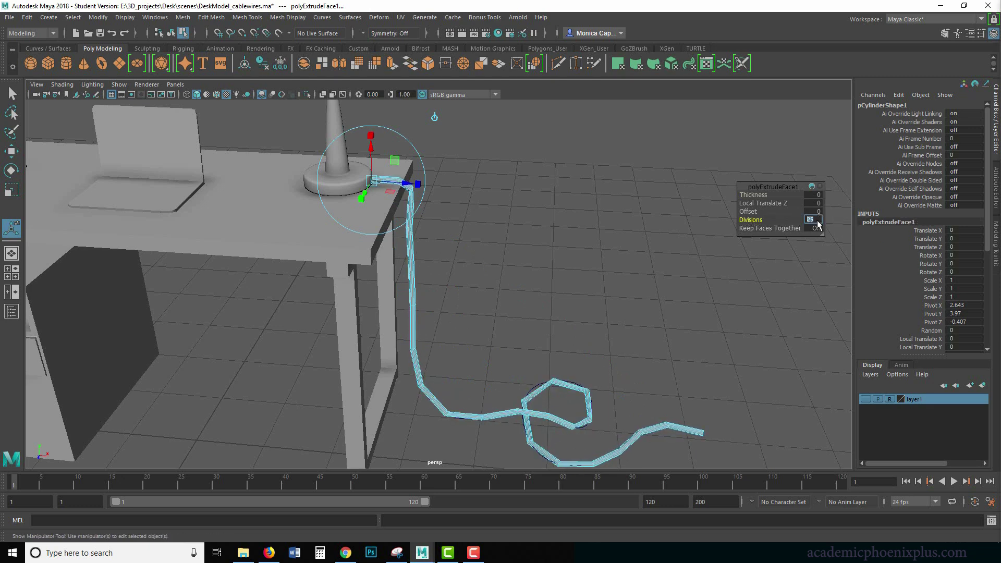
pyautogui.press('Return')
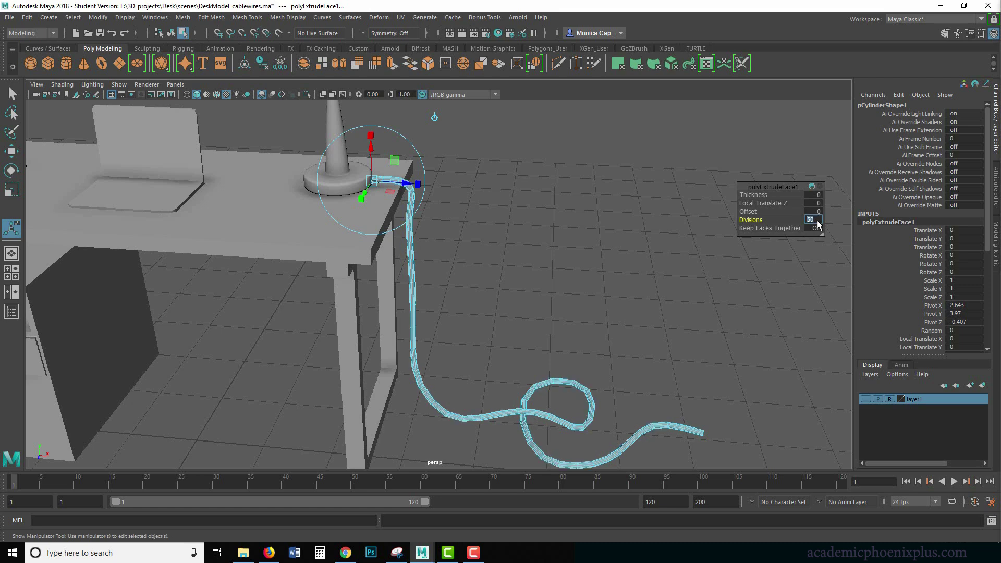
pyautogui.keyDown('alt'); pyautogui.moveTo(545, 362); pyautogui.dragTo(541, 280, button='middle'); pyautogui.keyUp('alt')
pyautogui.keyDown('alt'); pyautogui.moveTo(541, 280); pyautogui.dragTo(522, 238); pyautogui.keyUp('alt')
pyautogui.keyDown('alt'); pyautogui.moveTo(522, 238); pyautogui.dragTo(550, 283, button='middle'); pyautogui.keyUp('alt')
pyautogui.scroll(4, 555, 280)
pyautogui.keyDown('alt'); pyautogui.moveTo(562, 280); pyautogui.dragTo(617, 320); pyautogui.keyUp('alt')
pyautogui.click(565, 284)
pyautogui.scroll(-2, 575, 323)
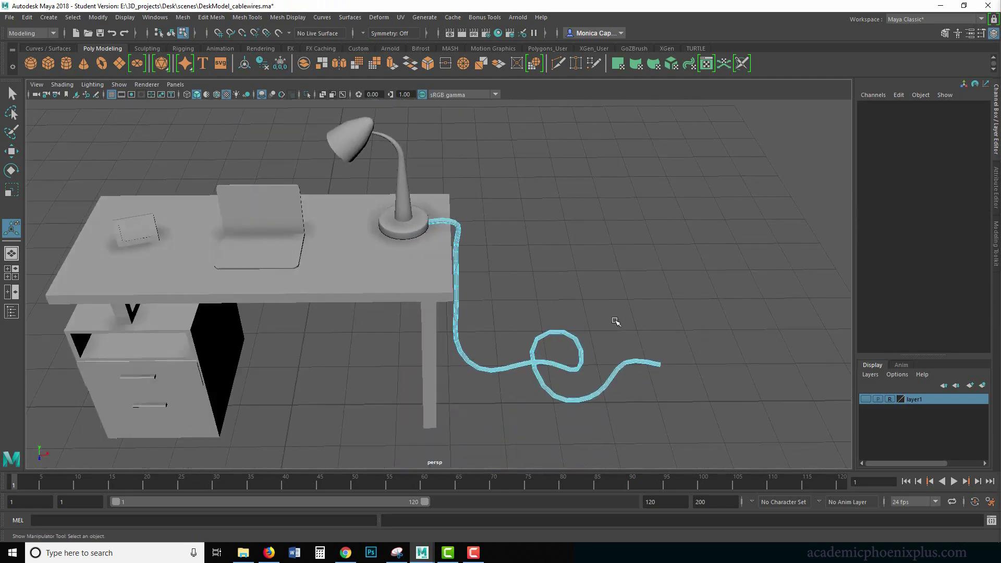
# Step: Undo the cable extrusion and its division changes, back to the bare curve and disc
pyautogui.hotkey('ctrl', 'z')
pyautogui.hotkey('ctrl', 'z')
pyautogui.hotkey('ctrl', 'z')
pyautogui.hotkey('ctrl', 'z')
pyautogui.hotkey('ctrl', 'z')
# Step: Select the disc at the lamp base and scale it down uniformly to about 0.502 for a thinner cable
pyautogui.scroll(4, 565, 299)
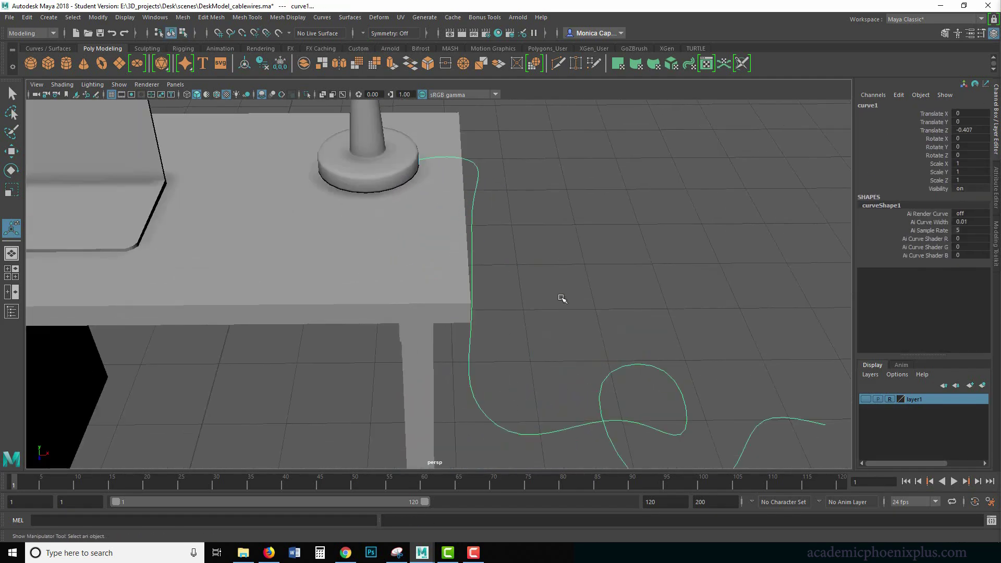
pyautogui.keyDown('alt'); pyautogui.moveTo(562, 297); pyautogui.dragTo(544, 279); pyautogui.keyUp('alt')
pyautogui.scroll(-2, 544, 279)
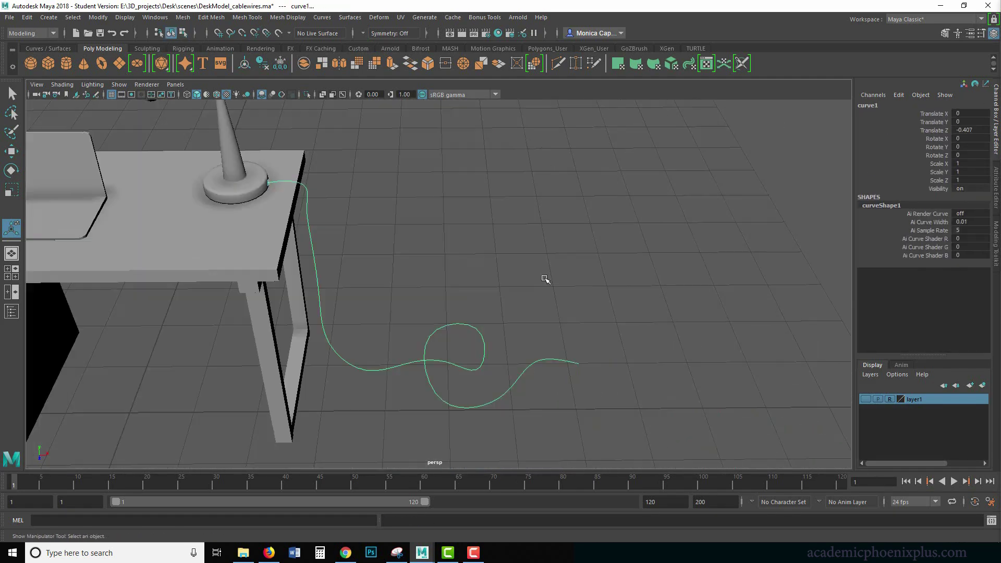
pyautogui.click(267, 183)
pyautogui.click(295, 184)
pyautogui.click(271, 184)
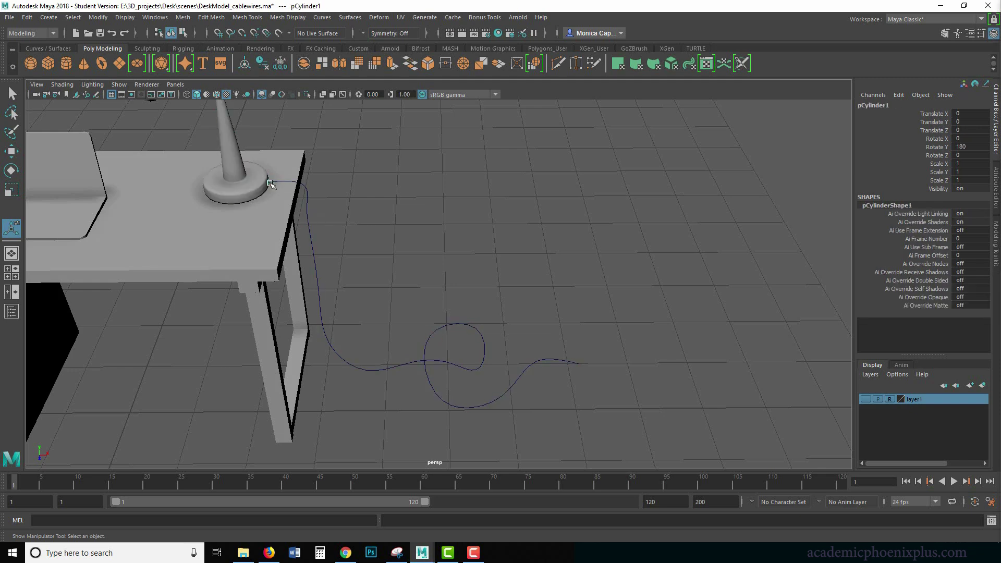
pyautogui.press('f')
pyautogui.keyDown('alt'); pyautogui.moveTo(508, 311); pyautogui.dragTo(419, 279); pyautogui.keyUp('alt')
pyautogui.click(445, 280)
pyautogui.press('r')
pyautogui.click(442, 306)
pyautogui.click(429, 302)
# Step: Delete the resized disc's history and freeze its transformations
pyautogui.click(27, 18)
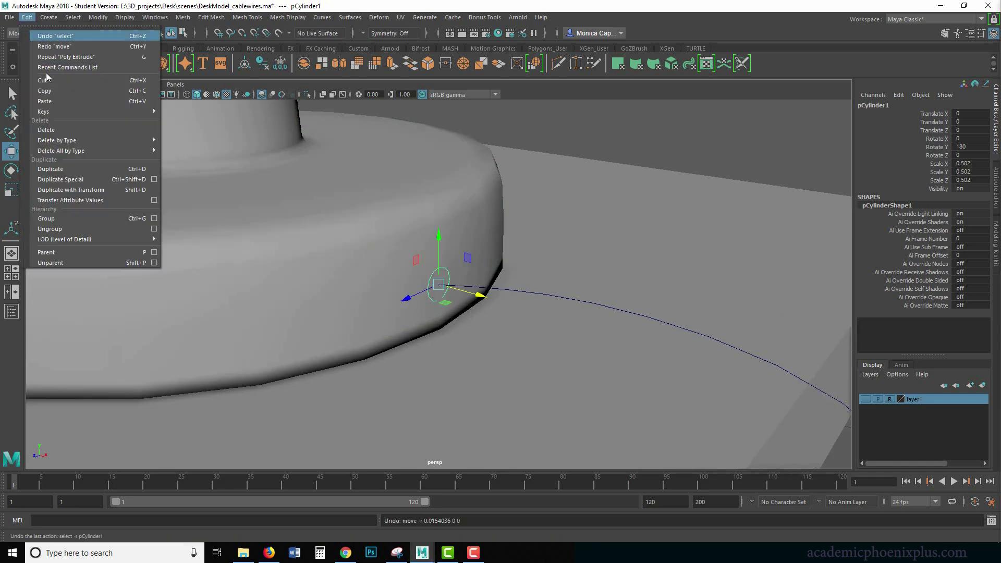
pyautogui.moveTo(112, 141)
pyautogui.click(195, 149)
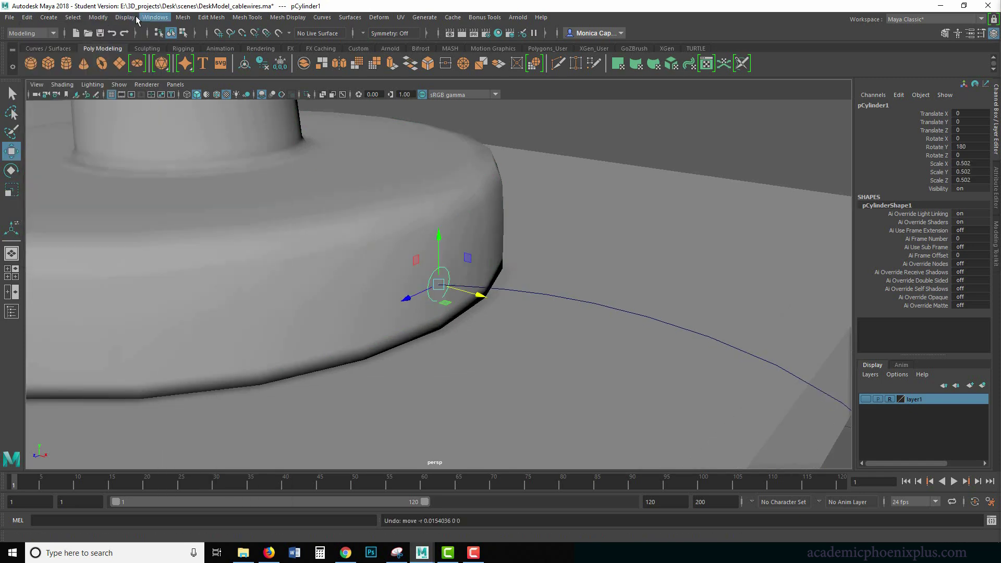
pyautogui.click(98, 17)
pyautogui.click(114, 67)
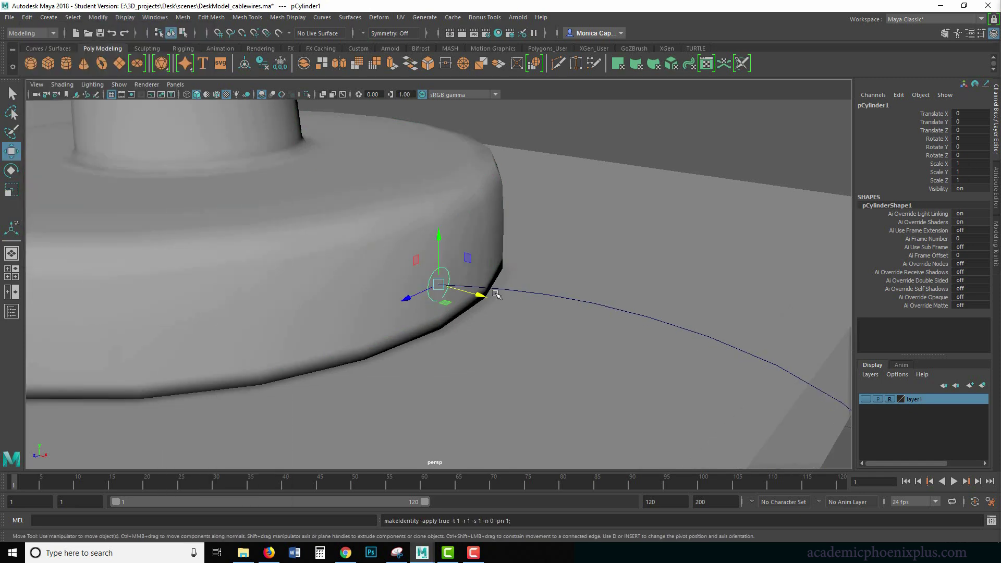
# Step: Select the smaller disc's face together with the cable curve and extrude the face along the curve
pyautogui.moveTo(434, 279); pyautogui.dragTo(436, 308, button='right')
pyautogui.click(435, 285)
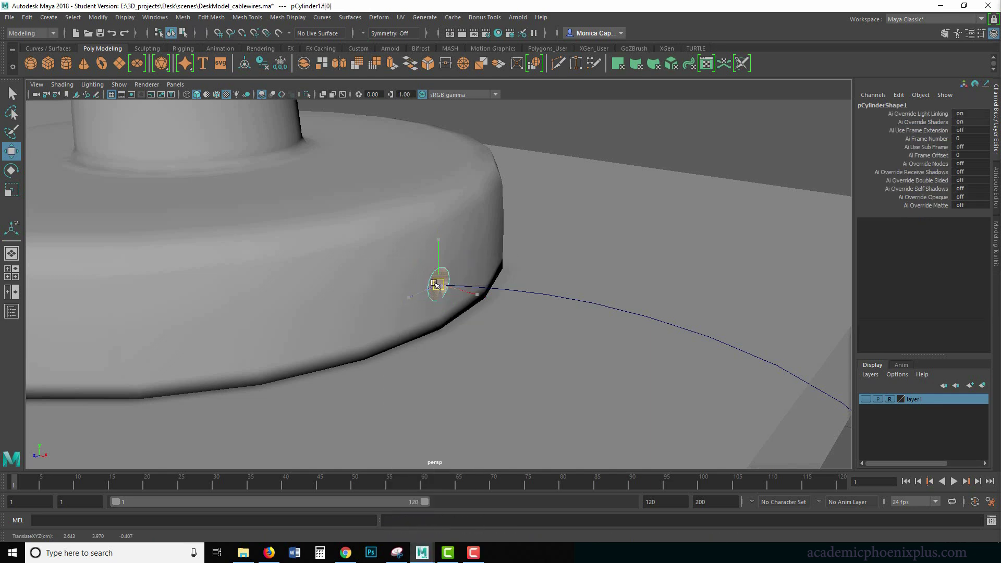
pyautogui.click(532, 293)
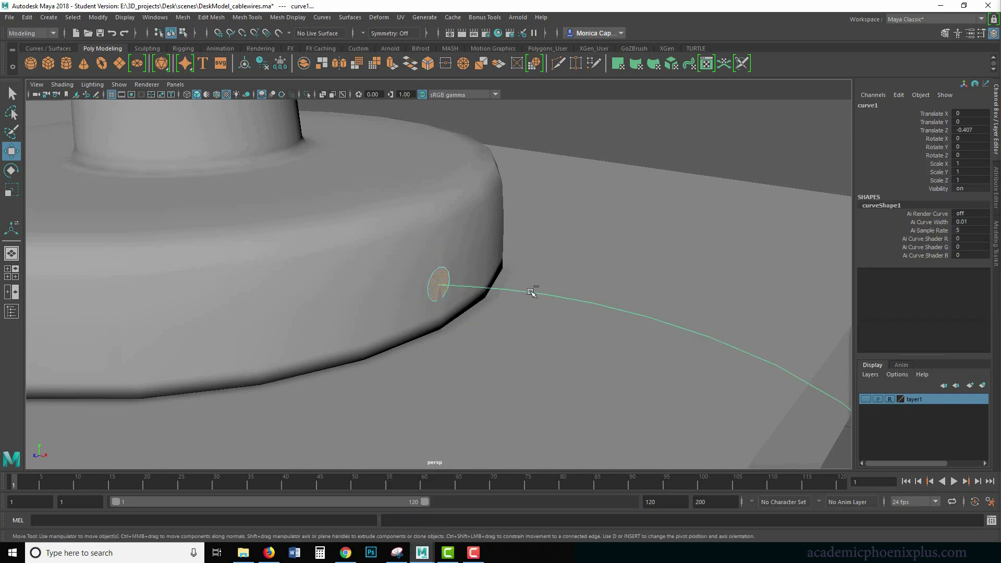
pyautogui.hotkey('ctrl', 'e')
pyautogui.scroll(-5, 531, 291)
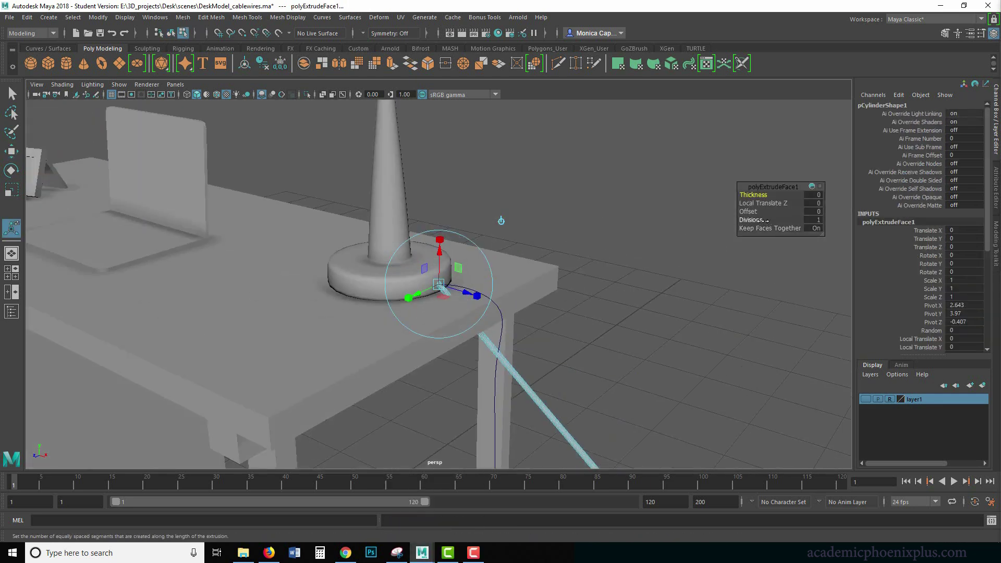
# Step: Set the cable extrusion's divisions to 50 and return the mesh to object mode
pyautogui.click(812, 219)
pyautogui.write('50')
pyautogui.press('Return')
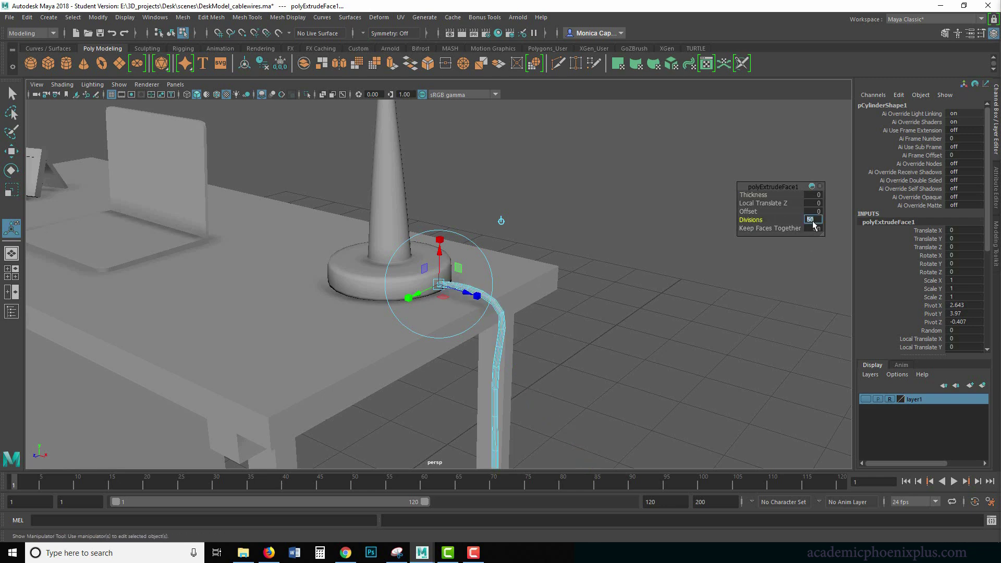
pyautogui.scroll(-5, 683, 346)
pyautogui.click(696, 337)
pyautogui.keyDown('alt'); pyautogui.moveTo(696, 339); pyautogui.dragTo(648, 366); pyautogui.keyUp('alt')
pyautogui.moveTo(551, 417); pyautogui.dragTo(597, 254, button='right')
pyautogui.click(596, 273)
# Step: Select the cable mesh and set its face extrusion's divisions to 75 for smoother bends
pyautogui.keyDown('alt'); pyautogui.moveTo(556, 380); pyautogui.dragTo(579, 313, button='middle'); pyautogui.keyUp('alt')
pyautogui.keyDown('alt'); pyautogui.moveTo(579, 314); pyautogui.dragTo(587, 342); pyautogui.keyUp('alt')
pyautogui.scroll(9, 586, 342)
pyautogui.keyDown('alt'); pyautogui.moveTo(618, 370); pyautogui.dragTo(399, 97, button='middle'); pyautogui.keyUp('alt')
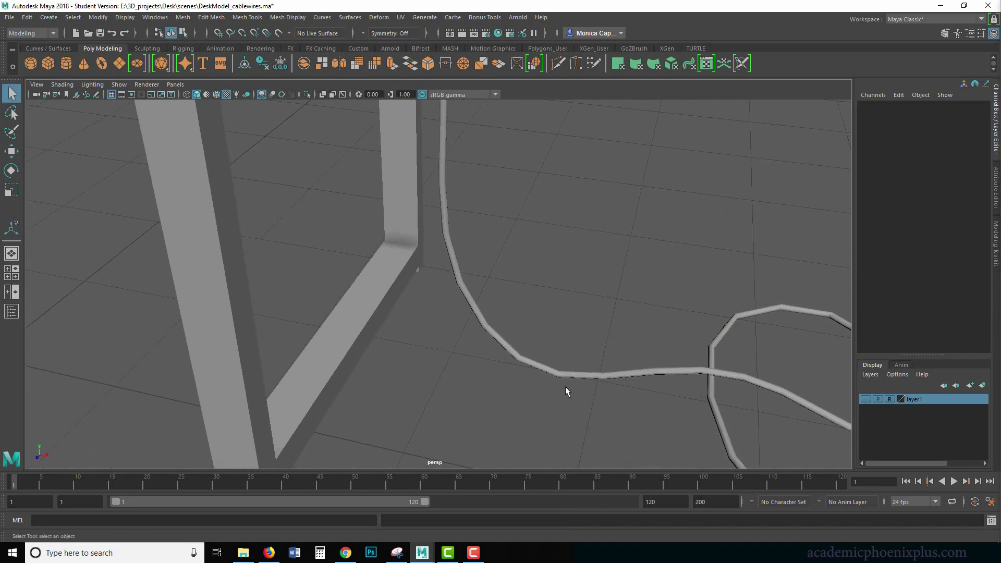
pyautogui.click(655, 373)
pyautogui.keyDown('alt'); pyautogui.moveTo(654, 366); pyautogui.dragTo(361, 292, button='middle'); pyautogui.keyUp('alt')
pyautogui.keyDown('alt'); pyautogui.moveTo(360, 292); pyautogui.dragTo(494, 269); pyautogui.keyUp('alt')
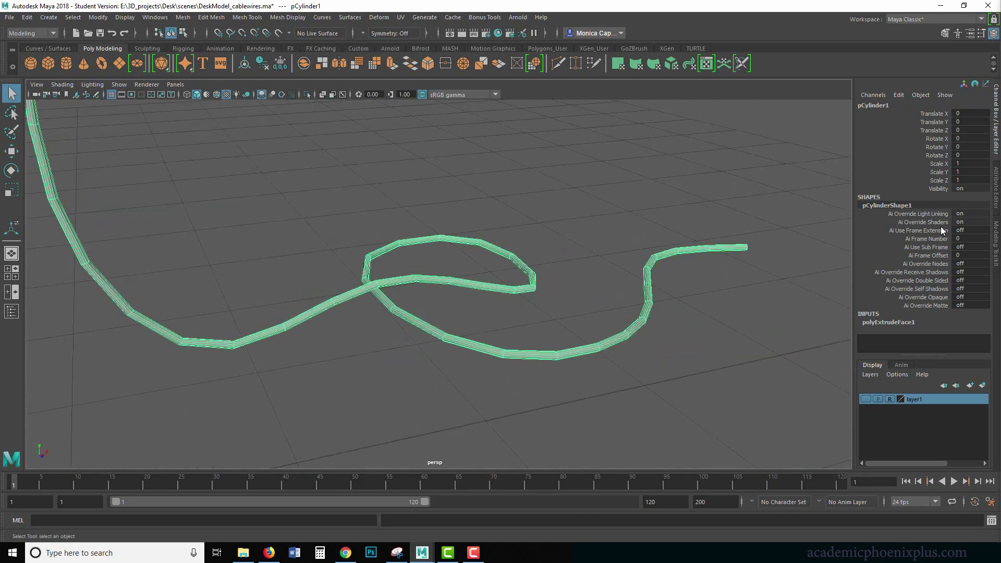
pyautogui.click(896, 321)
pyautogui.scroll(-5, 904, 314)
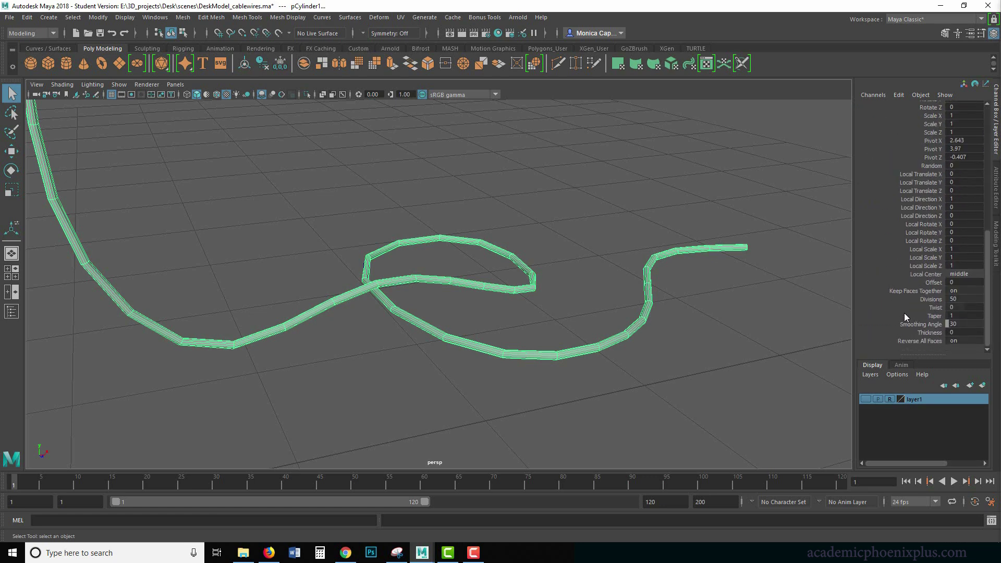
pyautogui.doubleClick(954, 301)
pyautogui.write('75')
pyautogui.press('Return')
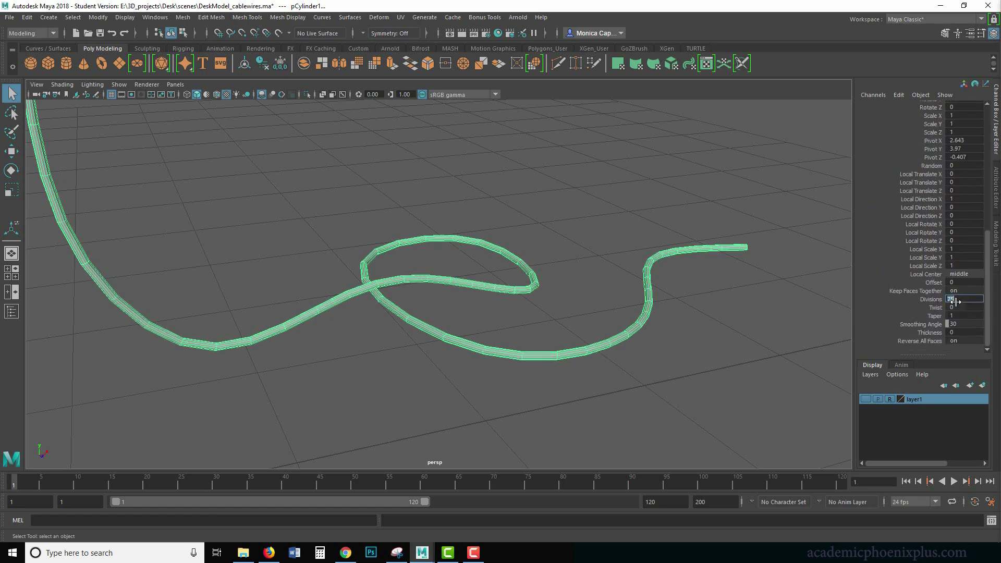
# Step: Examine the smoothed cable's run from the lamp base over the desk edge to the floor
pyautogui.scroll(-8, 580, 306)
pyautogui.keyDown('alt'); pyautogui.moveTo(552, 233); pyautogui.dragTo(652, 302, button='middle'); pyautogui.keyUp('alt')
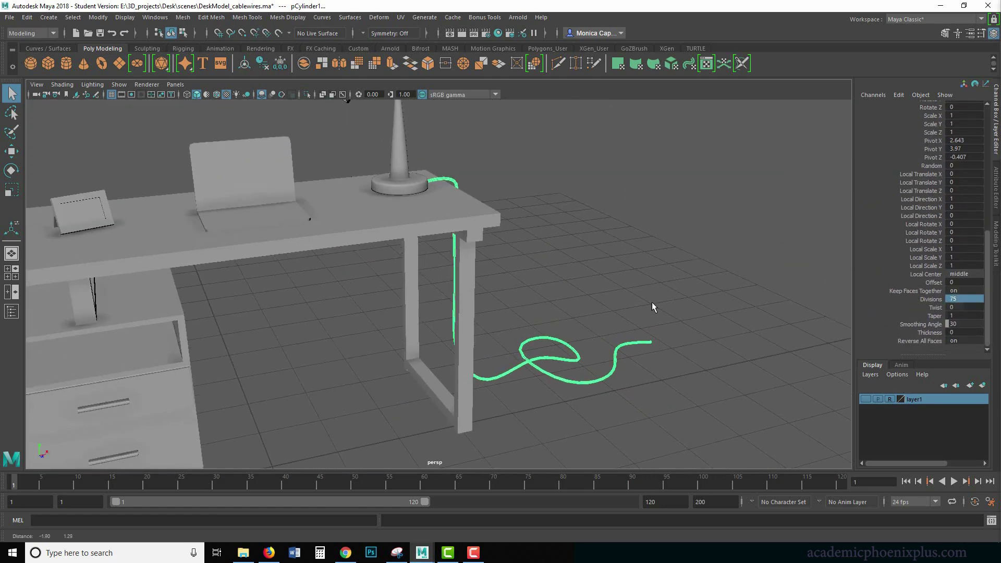
pyautogui.keyDown('alt'); pyautogui.moveTo(651, 302); pyautogui.dragTo(611, 301); pyautogui.keyUp('alt')
pyautogui.click(470, 284)
pyautogui.keyDown('alt'); pyautogui.moveTo(472, 286); pyautogui.dragTo(545, 286); pyautogui.keyUp('alt')
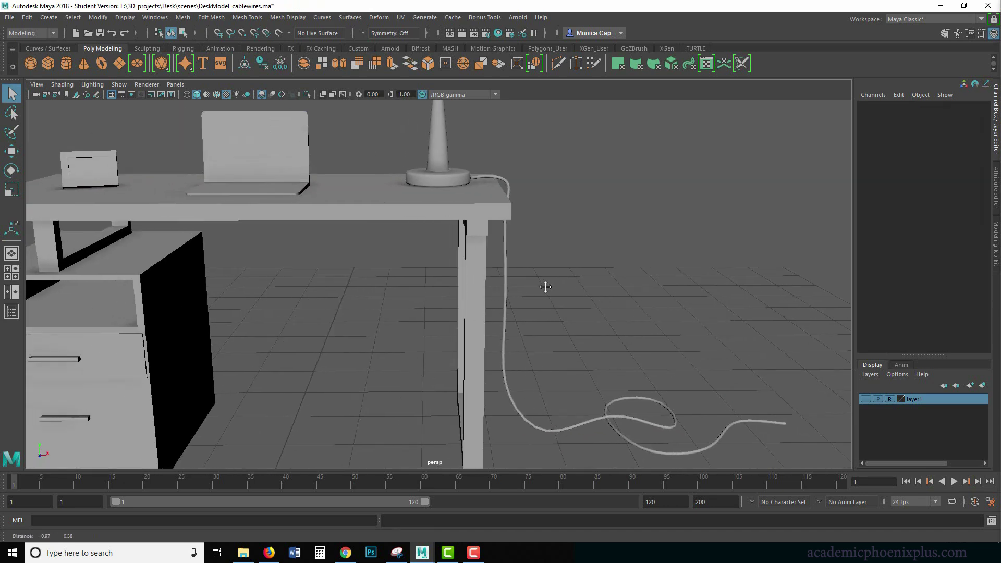
pyautogui.keyDown('alt'); pyautogui.moveTo(545, 286); pyautogui.dragTo(581, 278, button='middle'); pyautogui.keyUp('alt')
pyautogui.scroll(-5, 582, 279)
pyautogui.scroll(4, 584, 278)
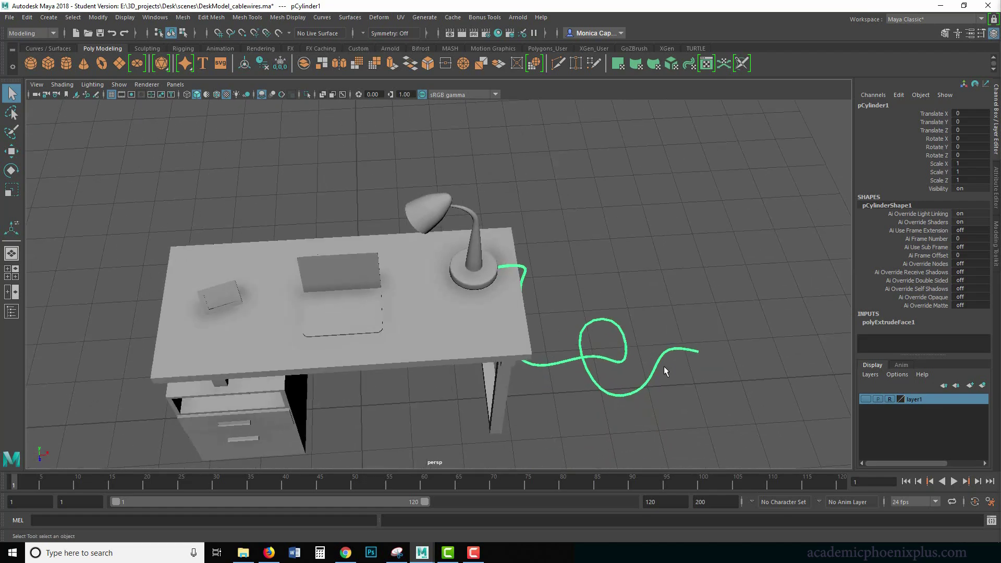
pyautogui.scroll(4, 664, 374)
pyautogui.moveTo(664, 374)
pyautogui.keyDown('alt'); pyautogui.mouseDown()
pyautogui.moveTo(593, 340)
pyautogui.moveTo(637, 339)
pyautogui.mouseUp(); pyautogui.keyUp('alt')
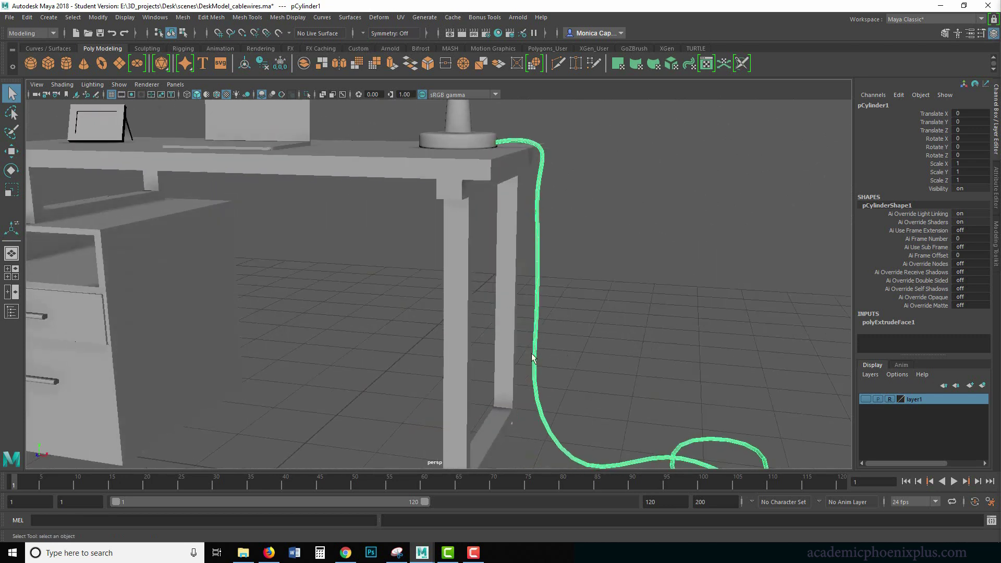
# Step: Display the scene in wireframe and show the control vertices of the curve inside the cable
pyautogui.keyDown('alt'); pyautogui.moveTo(532, 355); pyautogui.dragTo(680, 334, button='right'); pyautogui.keyUp('alt')
pyautogui.keyDown('alt'); pyautogui.moveTo(680, 334); pyautogui.dragTo(408, 326, button='middle'); pyautogui.keyUp('alt')
pyautogui.keyDown('alt'); pyautogui.moveTo(585, 320); pyautogui.dragTo(491, 326, button='middle'); pyautogui.keyUp('alt')
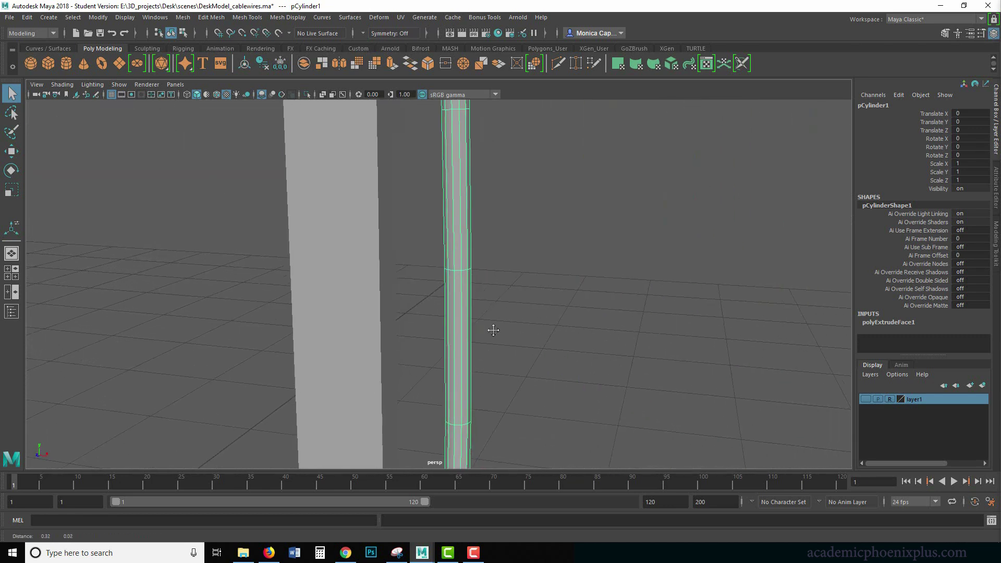
pyautogui.keyDown('alt'); pyautogui.moveTo(521, 328); pyautogui.dragTo(593, 352, button='right'); pyautogui.keyUp('alt')
pyautogui.press('4')
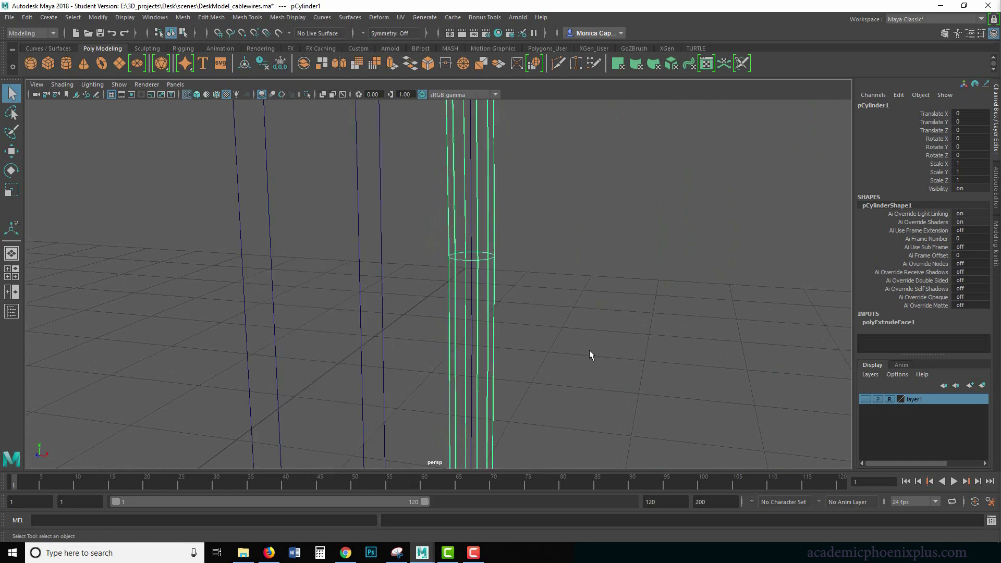
pyautogui.click(472, 319)
pyautogui.moveTo(471, 318); pyautogui.dragTo(411, 297, button='right')
pyautogui.scroll(-4, 527, 328)
pyautogui.scroll(-5, 524, 324)
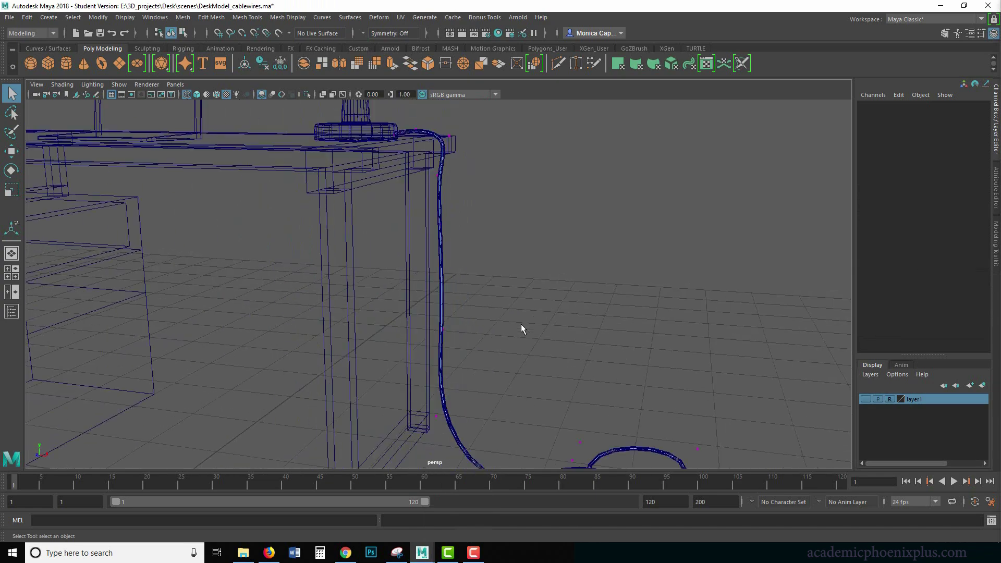
# Step: Try to move the curve's control vertex beside the foot of the desk leg away from the leg
pyautogui.keyDown('alt'); pyautogui.moveTo(522, 328); pyautogui.dragTo(511, 358); pyautogui.keyUp('alt')
pyautogui.keyDown('alt'); pyautogui.moveTo(512, 357); pyautogui.dragTo(505, 248, button='middle'); pyautogui.keyUp('alt')
pyautogui.keyDown('alt'); pyautogui.moveTo(505, 248); pyautogui.dragTo(757, 359, button='right'); pyautogui.keyUp('alt')
pyautogui.click(401, 275)
pyautogui.scroll(-10, 404, 277)
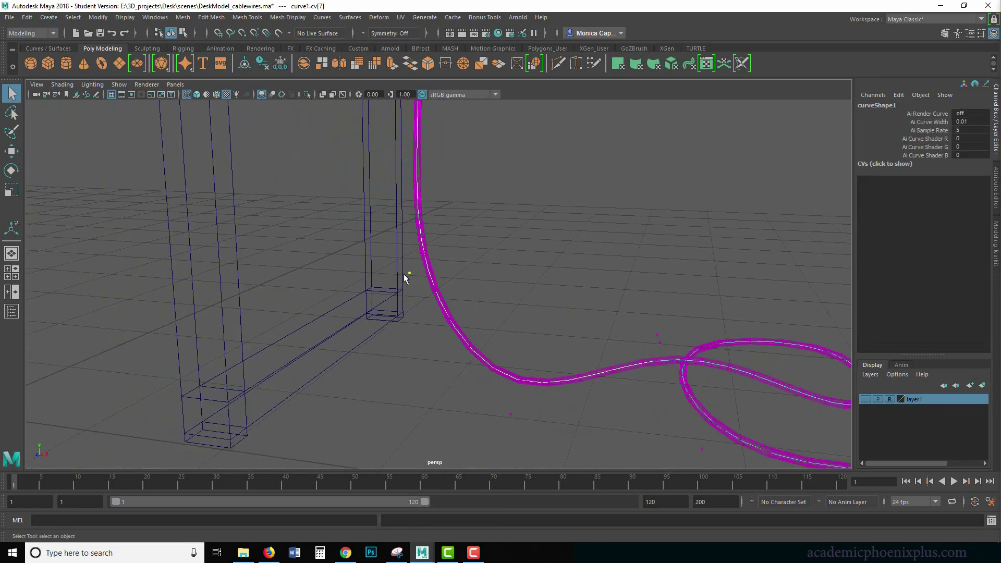
pyautogui.press('w')
pyautogui.moveTo(433, 282)
pyautogui.mouseDown()
pyautogui.moveTo(418, 283)
pyautogui.moveTo(476, 286)
pyautogui.moveTo(441, 273)
pyautogui.moveTo(446, 282)
pyautogui.mouseUp()
pyautogui.hotkey('ctrl', 'z')
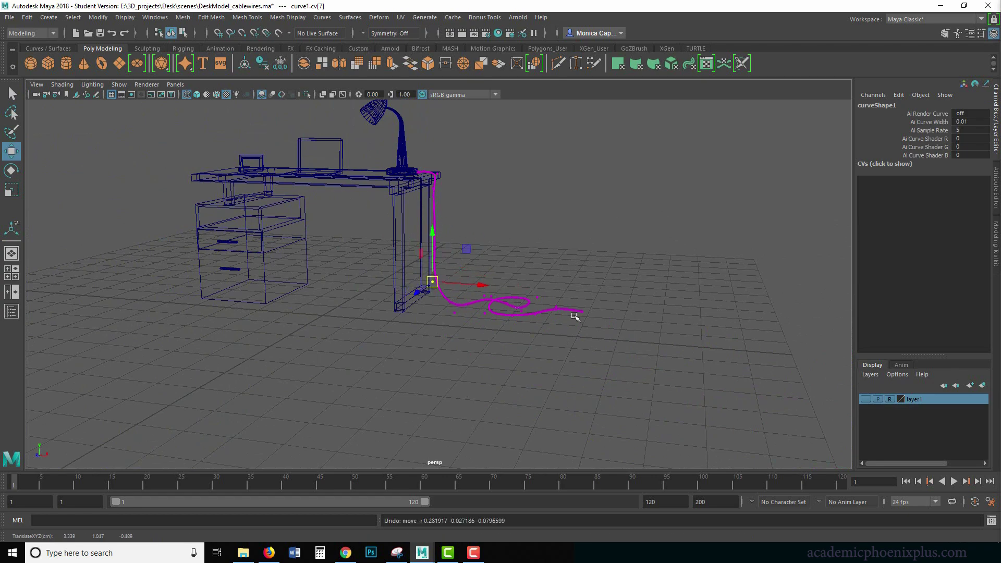
# Step: Lower the control vertices at the loose floor end of the cable curve to bend its tip down
pyautogui.keyDown('alt'); pyautogui.moveTo(573, 313); pyautogui.dragTo(582, 356); pyautogui.keyUp('alt')
pyautogui.scroll(4, 582, 355)
pyautogui.keyDown('alt'); pyautogui.moveTo(581, 354); pyautogui.dragTo(501, 289, button='middle'); pyautogui.keyUp('alt')
pyautogui.moveTo(592, 360)
pyautogui.keyDown('alt'); pyautogui.mouseDown()
pyautogui.moveTo(597, 337)
pyautogui.moveTo(599, 355)
pyautogui.mouseUp(); pyautogui.keyUp('alt')
pyautogui.scroll(7, 599, 355)
pyautogui.keyDown('alt'); pyautogui.moveTo(622, 359); pyautogui.dragTo(401, 295, button='middle'); pyautogui.keyUp('alt')
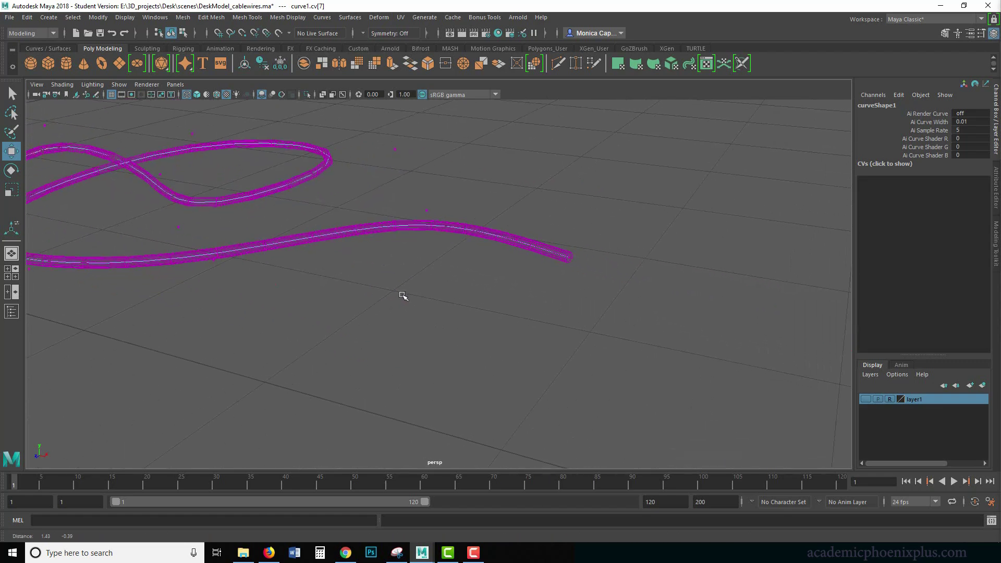
pyautogui.moveTo(596, 295); pyautogui.dragTo(566, 247)
pyautogui.moveTo(572, 210); pyautogui.dragTo(570, 254)
pyautogui.moveTo(608, 312); pyautogui.dragTo(515, 304)
pyautogui.moveTo(482, 245); pyautogui.dragTo(482, 271)
# Step: Shift and lower control vertices around the cable curve's floor loop so that it lies closer to the ground
pyautogui.keyDown('alt'); pyautogui.moveTo(492, 284); pyautogui.dragTo(458, 267); pyautogui.keyUp('alt')
pyautogui.moveTo(183, 230); pyautogui.dragTo(386, 240)
pyautogui.moveTo(704, 241); pyautogui.dragTo(691, 243)
pyautogui.keyDown('alt'); pyautogui.moveTo(756, 243); pyautogui.dragTo(621, 258); pyautogui.keyUp('alt')
pyautogui.keyDown('alt'); pyautogui.moveTo(292, 315); pyautogui.dragTo(303, 163); pyautogui.keyUp('alt')
pyautogui.keyDown('alt'); pyautogui.moveTo(312, 179); pyautogui.dragTo(307, 166); pyautogui.keyUp('alt')
pyautogui.moveTo(278, 114); pyautogui.dragTo(280, 137)
pyautogui.keyDown('alt'); pyautogui.moveTo(349, 191); pyautogui.dragTo(343, 155); pyautogui.keyUp('alt')
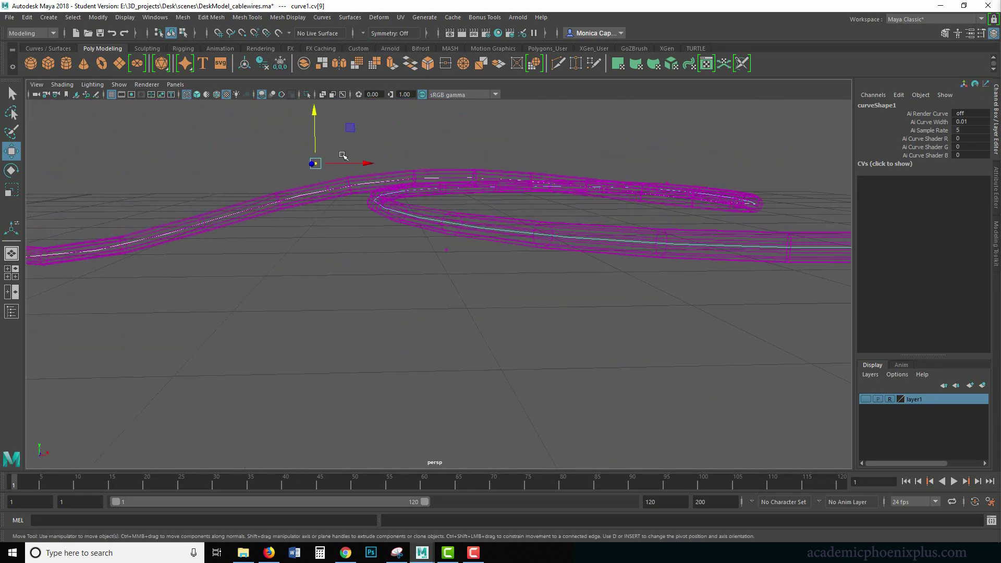
pyautogui.keyDown('alt'); pyautogui.moveTo(317, 117); pyautogui.dragTo(415, 216); pyautogui.keyUp('alt')
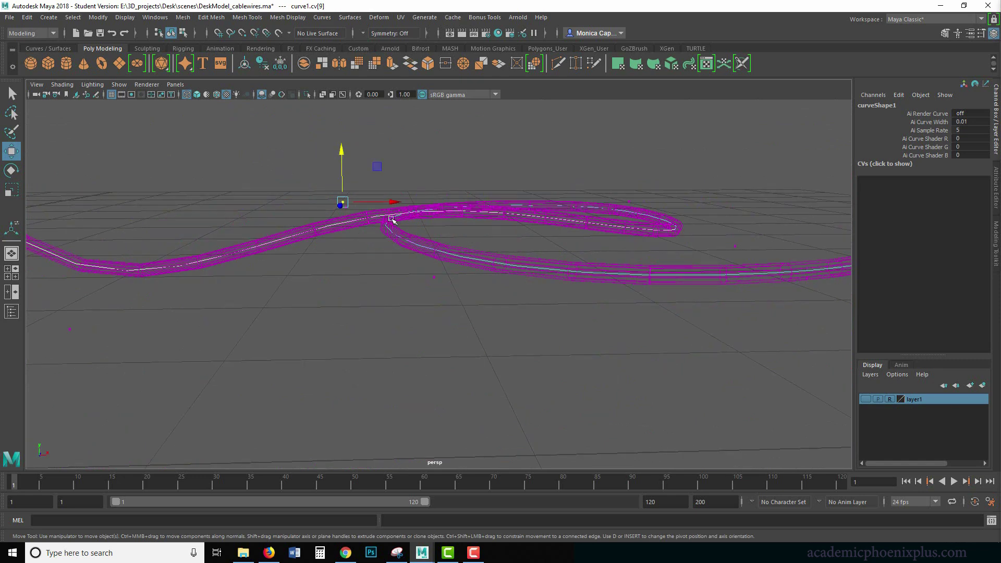
# Step: Return the curve to object mode, clear the selection and display the desk and cable shaded
pyautogui.moveTo(392, 221); pyautogui.dragTo(442, 233, button='right')
pyautogui.click(442, 233)
pyautogui.press('5')
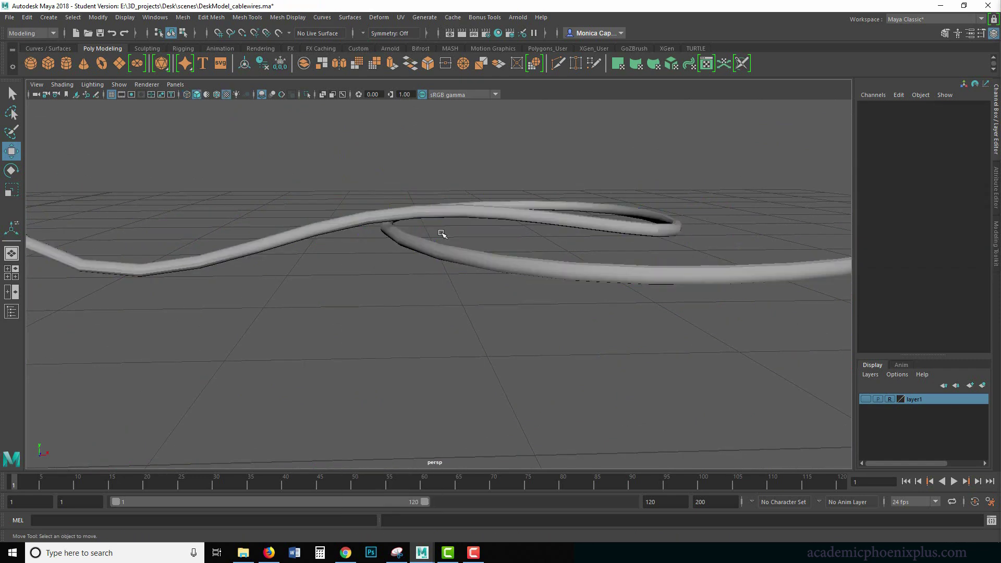
pyautogui.scroll(-3, 440, 233)
pyautogui.moveTo(440, 233)
pyautogui.keyDown('alt'); pyautogui.mouseDown()
pyautogui.moveTo(464, 285)
pyautogui.moveTo(413, 275)
pyautogui.moveTo(432, 280)
pyautogui.moveTo(474, 260)
pyautogui.mouseUp(); pyautogui.keyUp('alt')
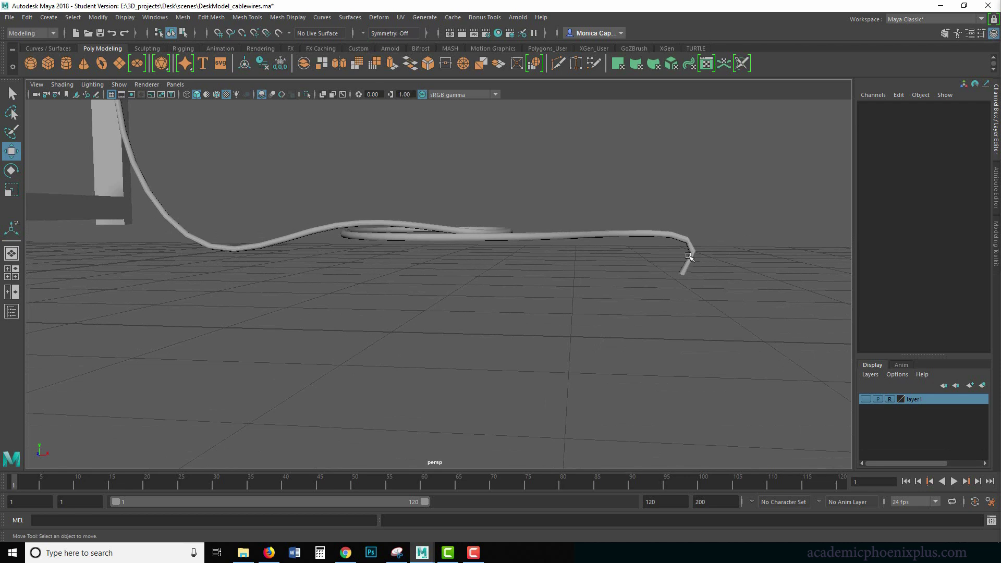
pyautogui.scroll(-5, 627, 255)
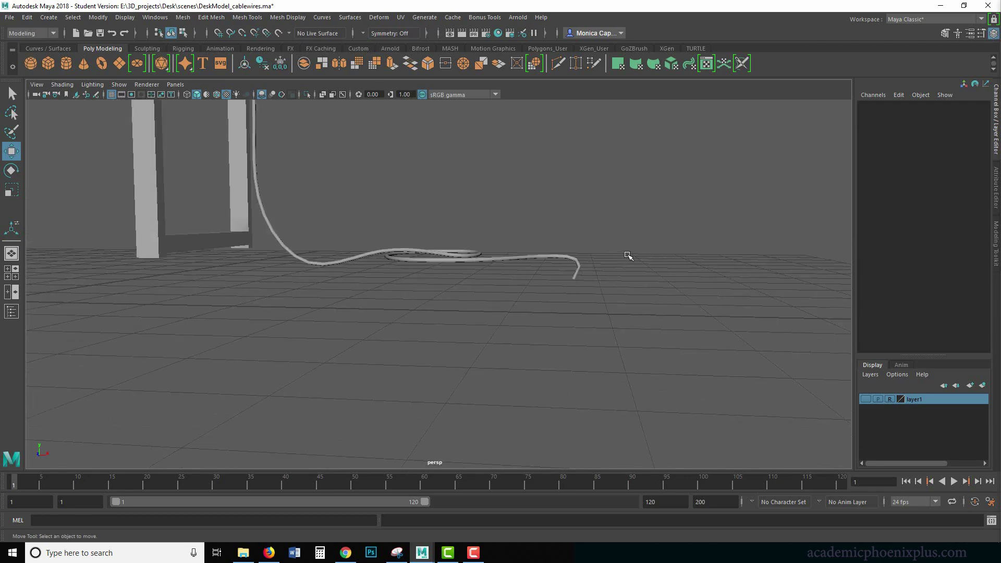
pyautogui.keyDown('alt'); pyautogui.moveTo(516, 273); pyautogui.dragTo(453, 325); pyautogui.keyUp('alt')
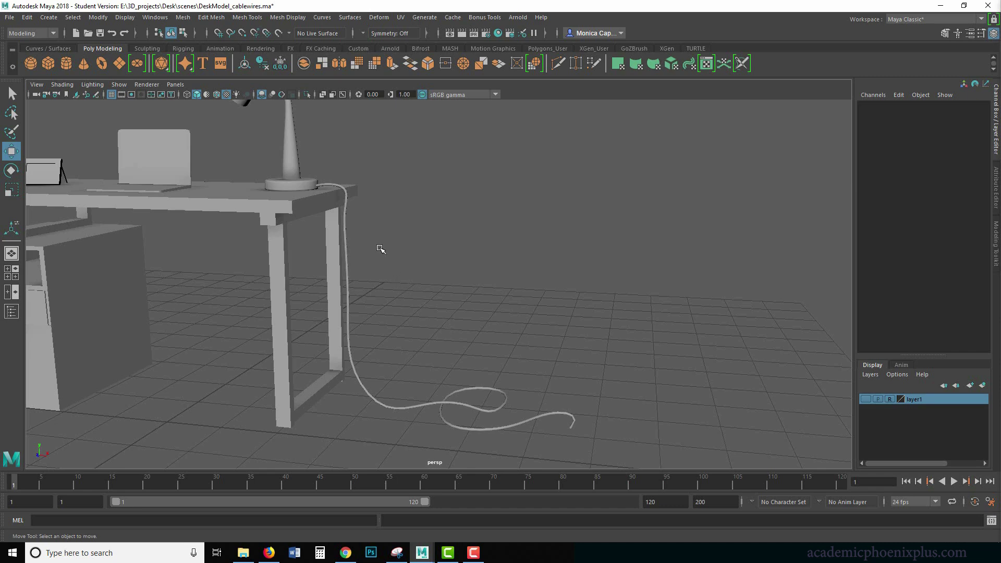
pyautogui.keyDown('alt'); pyautogui.moveTo(360, 226); pyautogui.dragTo(441, 276); pyautogui.keyUp('alt')
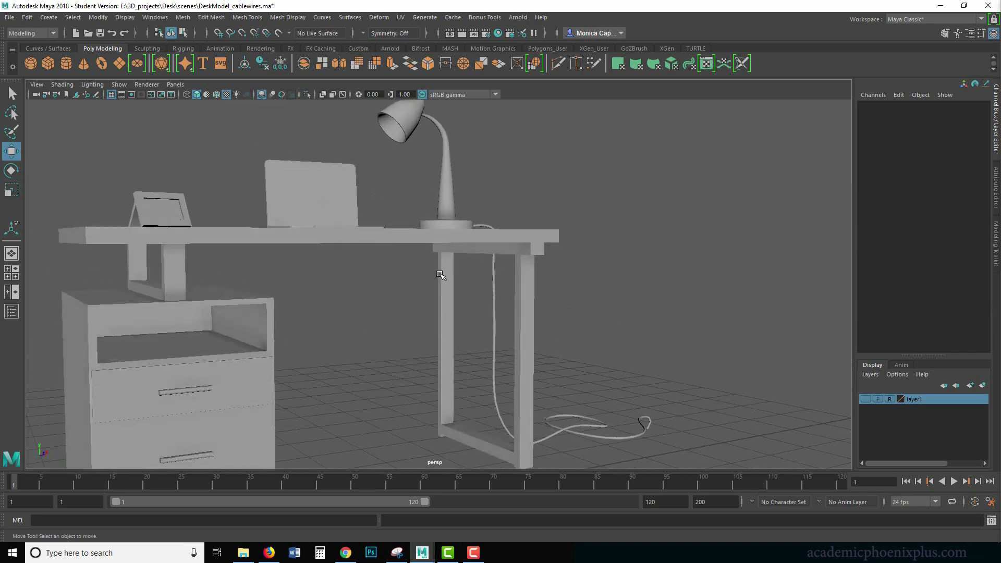